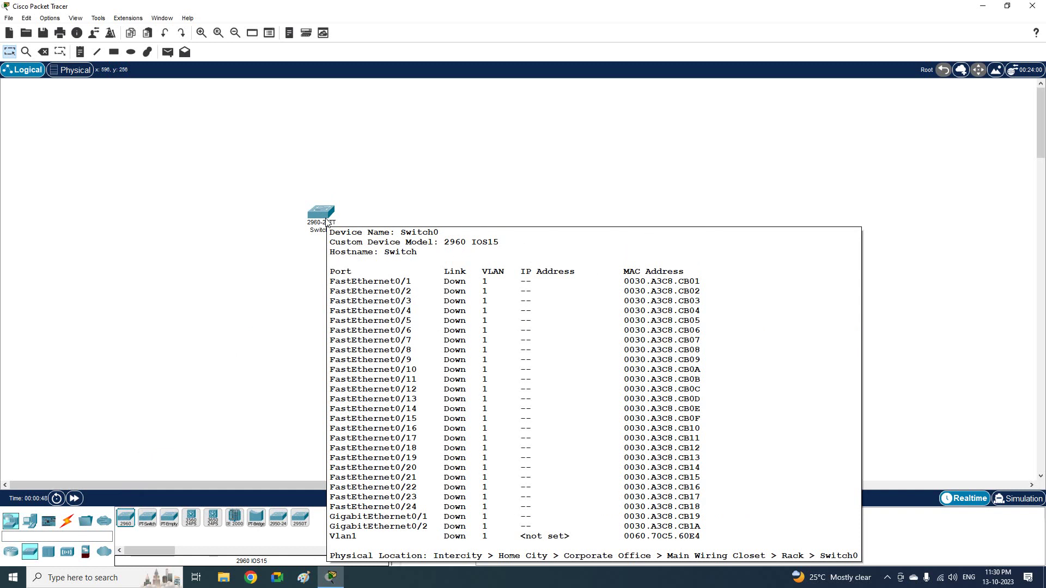
Shift Switch0 slightly upward, open its command-line interface in a widened window, and start the console session.
drag(326, 217, 333, 203)
click(333, 203)
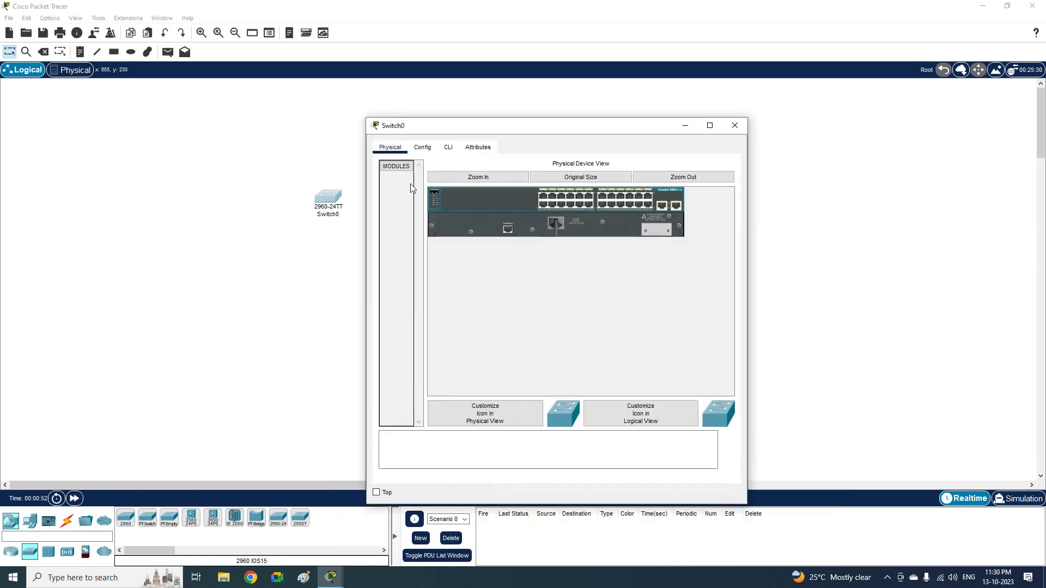
click(448, 147)
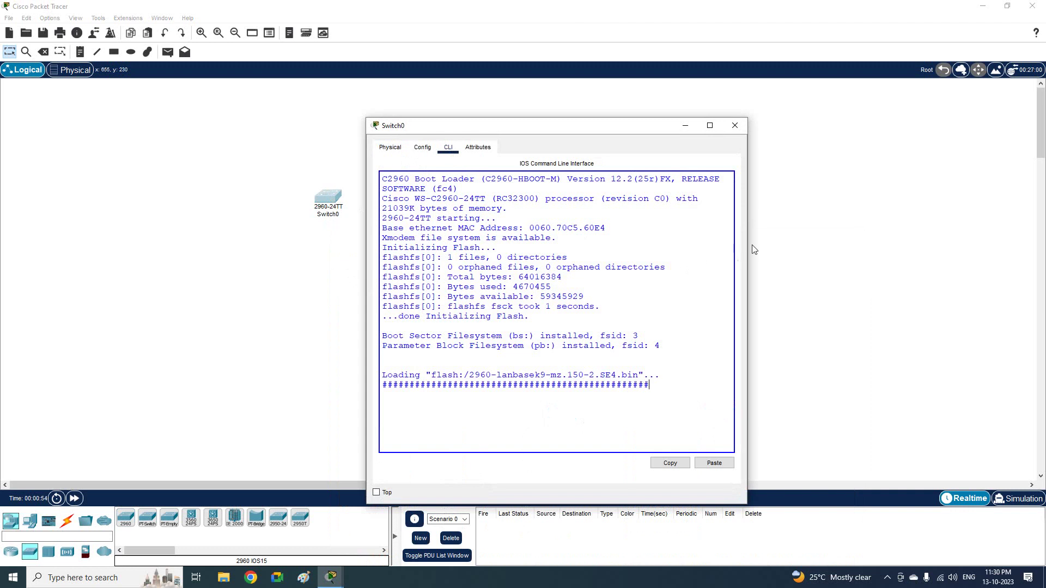
drag(748, 243, 970, 235)
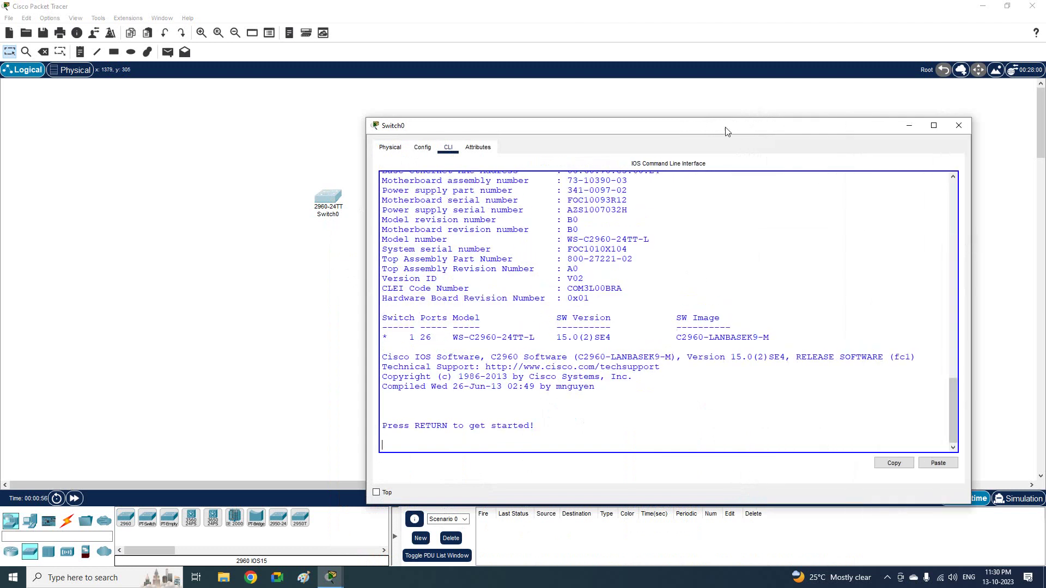
drag(719, 131, 760, 106)
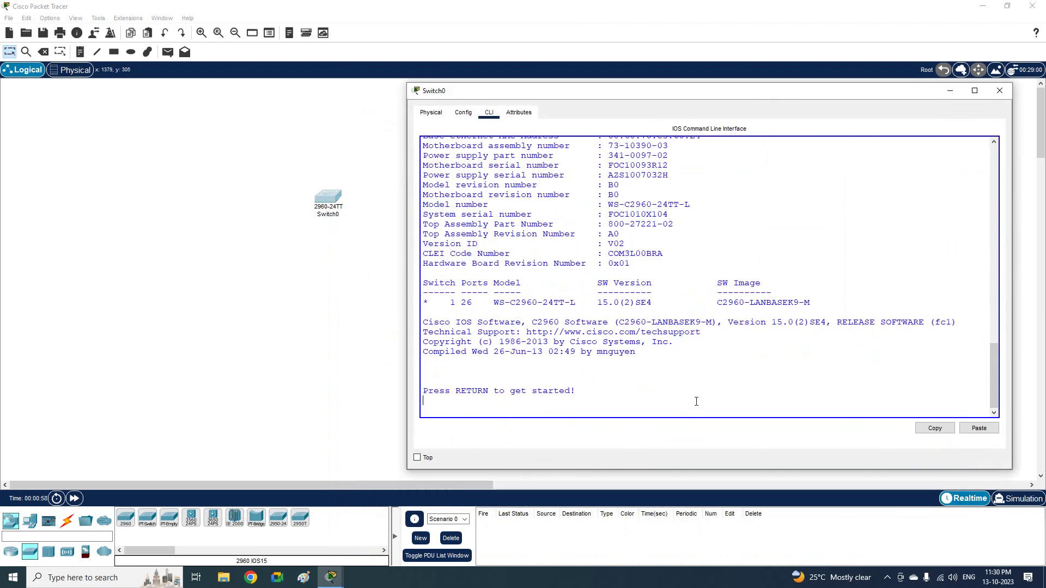
key(Return)
key(Return)
key(Return)
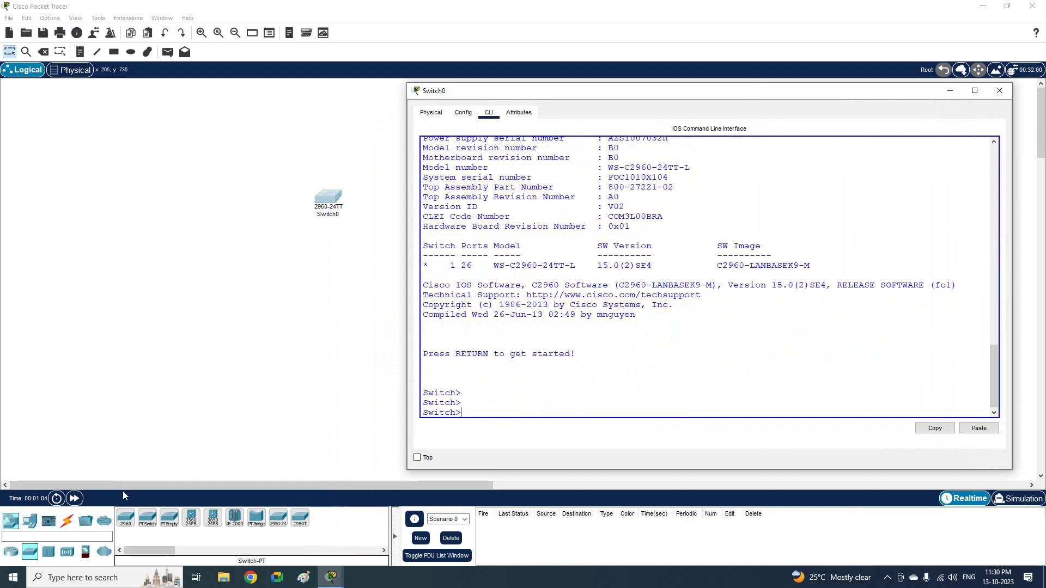
Place seven PCs on the workspace around Switch0: three to its left, one below, and three on its right side.
click(29, 524)
click(29, 524)
click(125, 518)
click(268, 159)
click(265, 224)
click(264, 303)
click(328, 306)
click(348, 141)
click(404, 196)
click(384, 281)
key(Escape)
Move PC0 and PC1 farther out to the left of Switch0, one above the other.
click(274, 161)
drag(275, 161, 204, 141)
drag(259, 231, 190, 212)
Draw a rectangle with a lime-green fill behind PC0 and PC1.
click(115, 52)
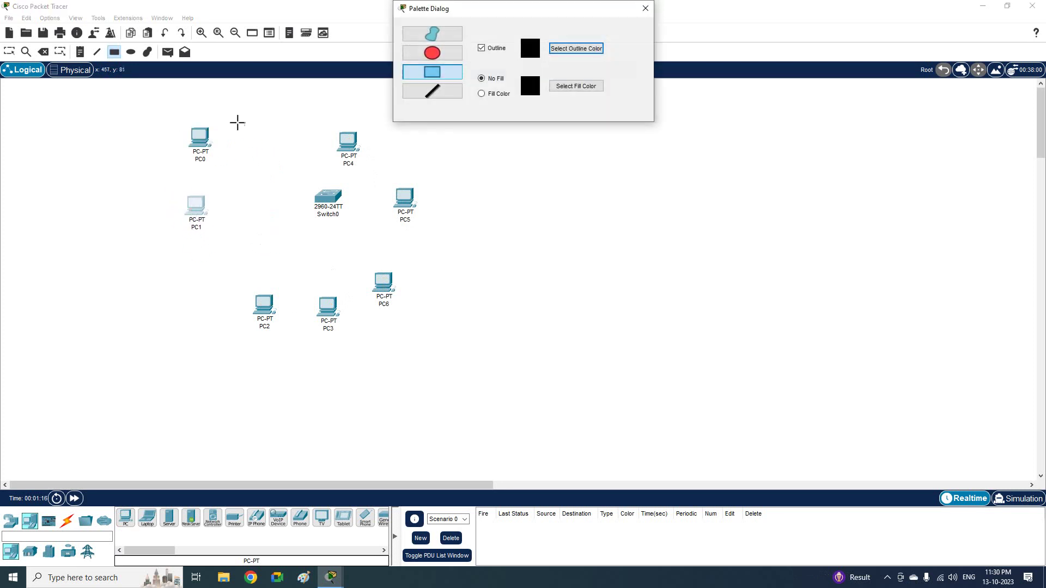
click(498, 93)
click(574, 87)
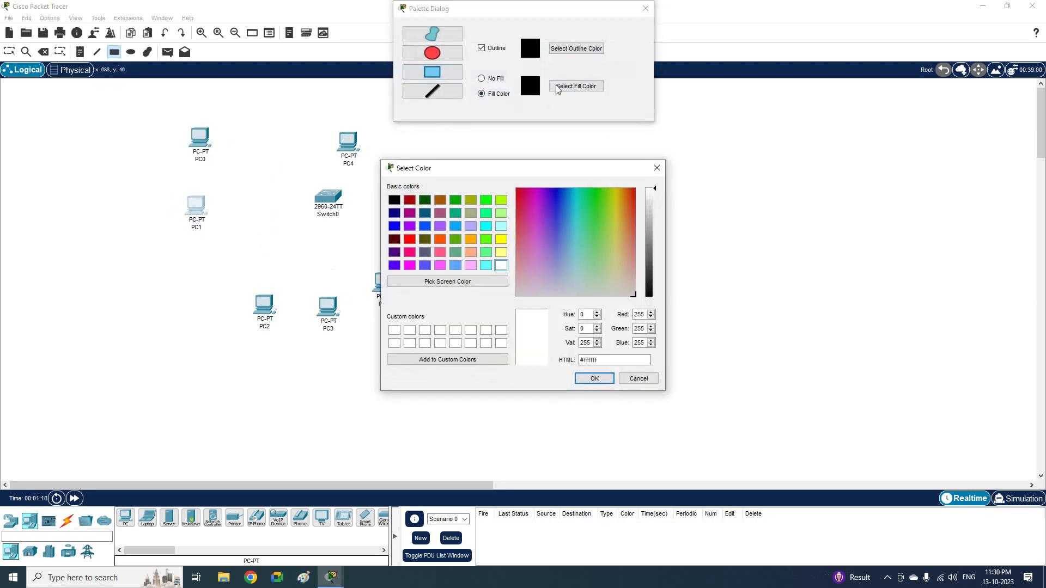
click(500, 200)
click(593, 378)
drag(140, 112, 254, 249)
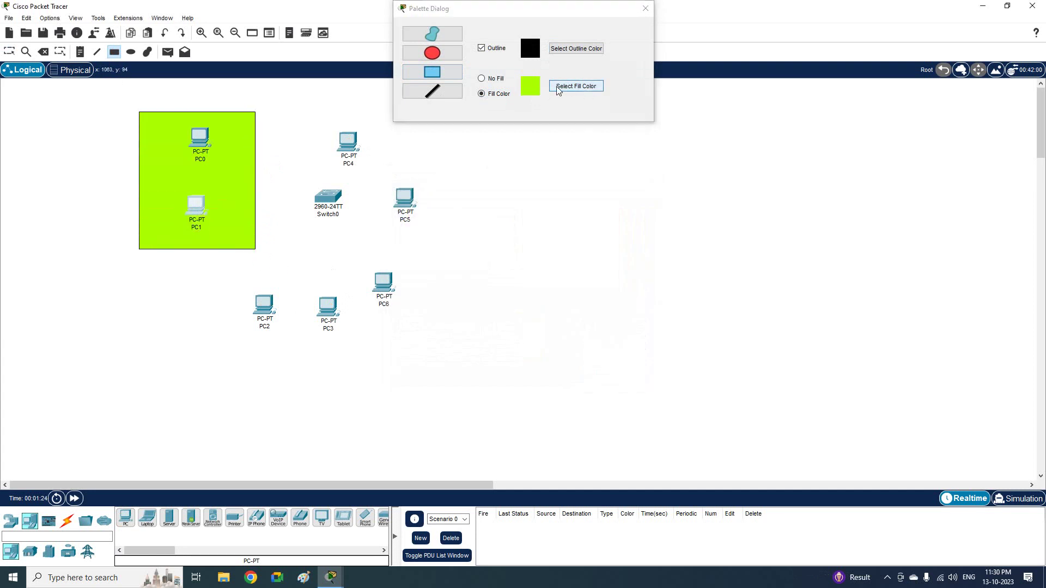
Draw a rectangle with a light-cyan fill behind PC2 and PC3.
click(575, 88)
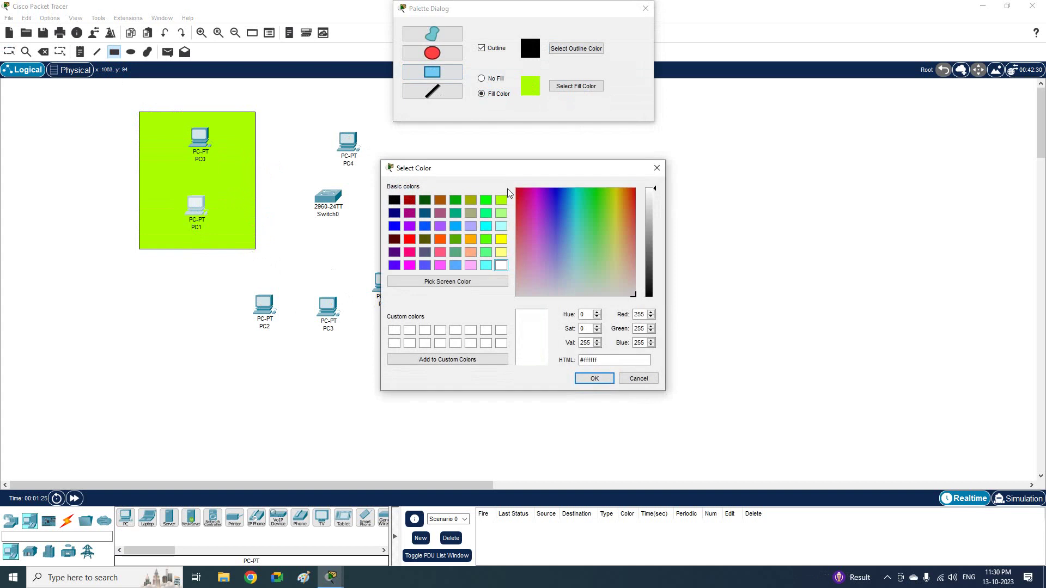
click(501, 226)
click(588, 378)
drag(224, 278, 360, 401)
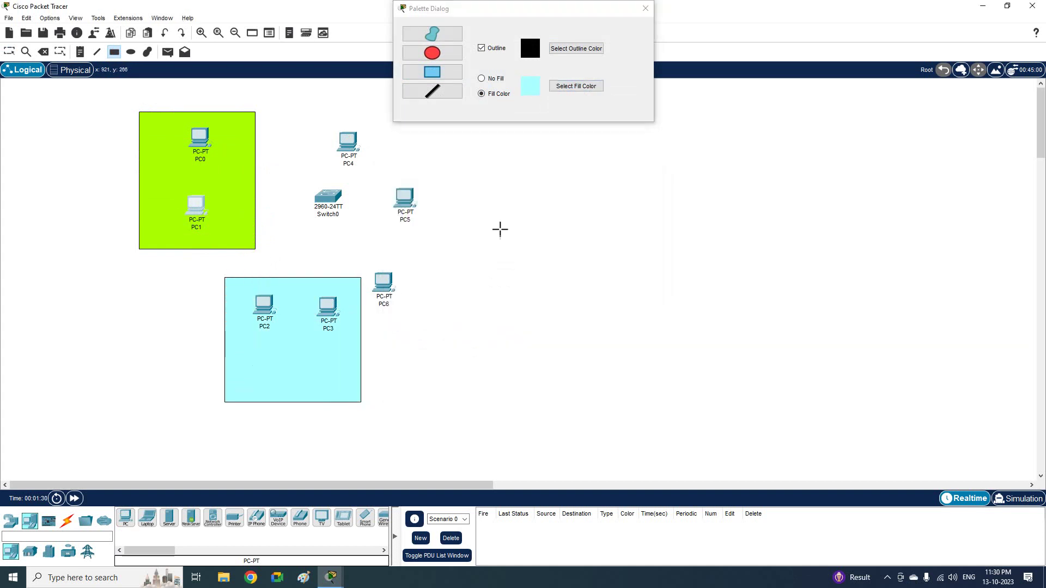
Draw a rectangle with a light-yellow fill around PC5 to the right of Switch0, and leave the drawing tool.
click(567, 90)
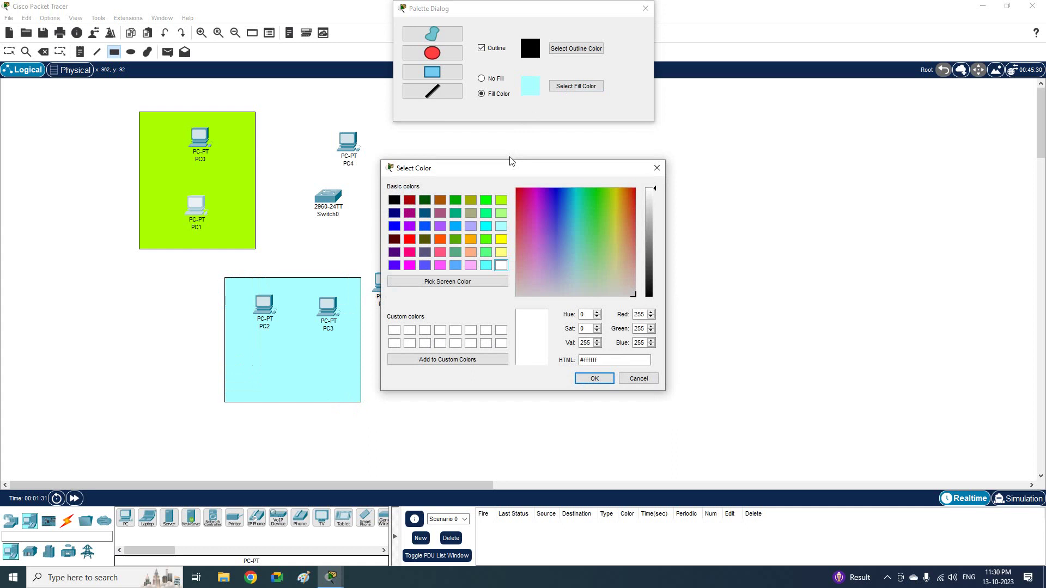
click(500, 252)
click(589, 377)
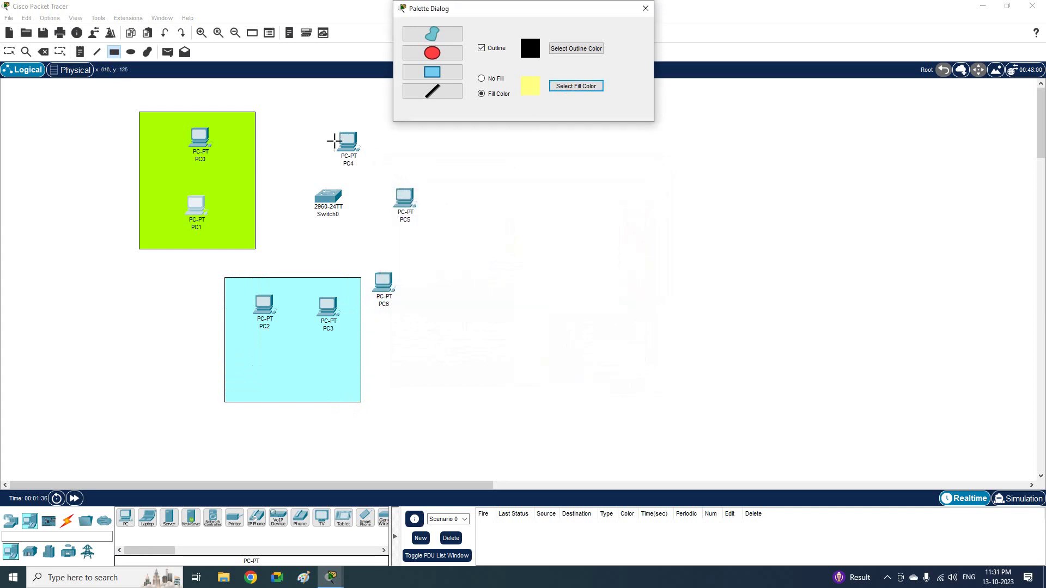
mouse_move(374, 166)
mouse_down()
mouse_move(505, 236)
mouse_move(518, 297)
mouse_move(509, 297)
mouse_up()
click(645, 8)
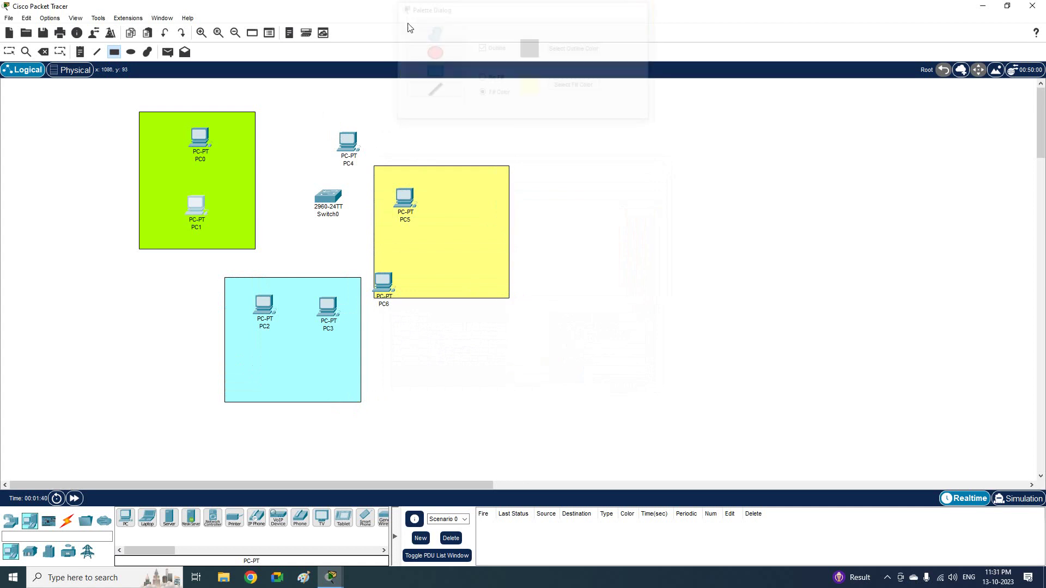
key(Escape)
Arrange PC4, PC5 and PC6 inside the yellow rectangle, with PC5 and PC4 side by side above PC6.
drag(346, 140, 432, 194)
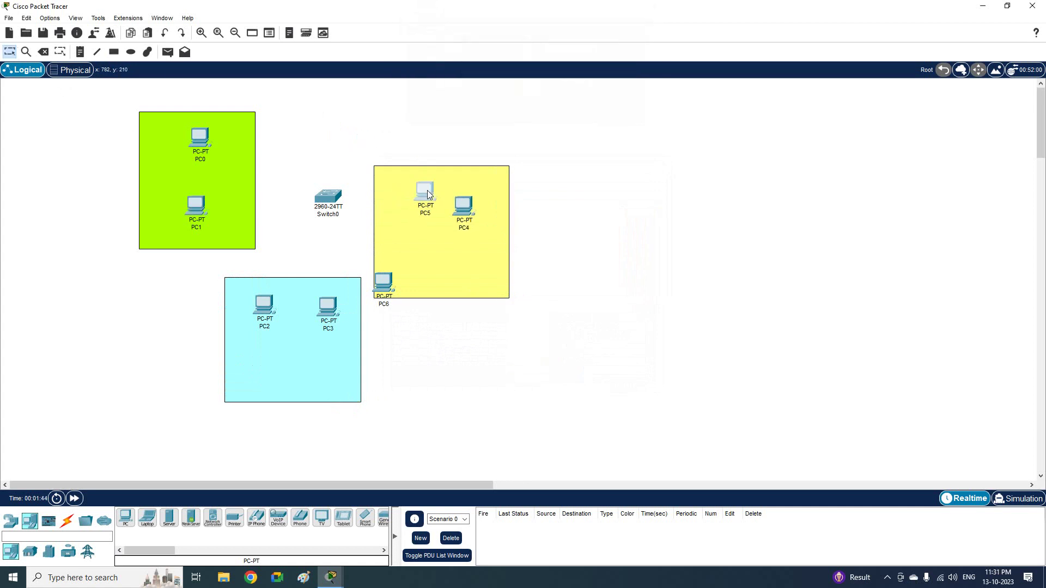
drag(385, 282, 416, 249)
drag(477, 209, 434, 168)
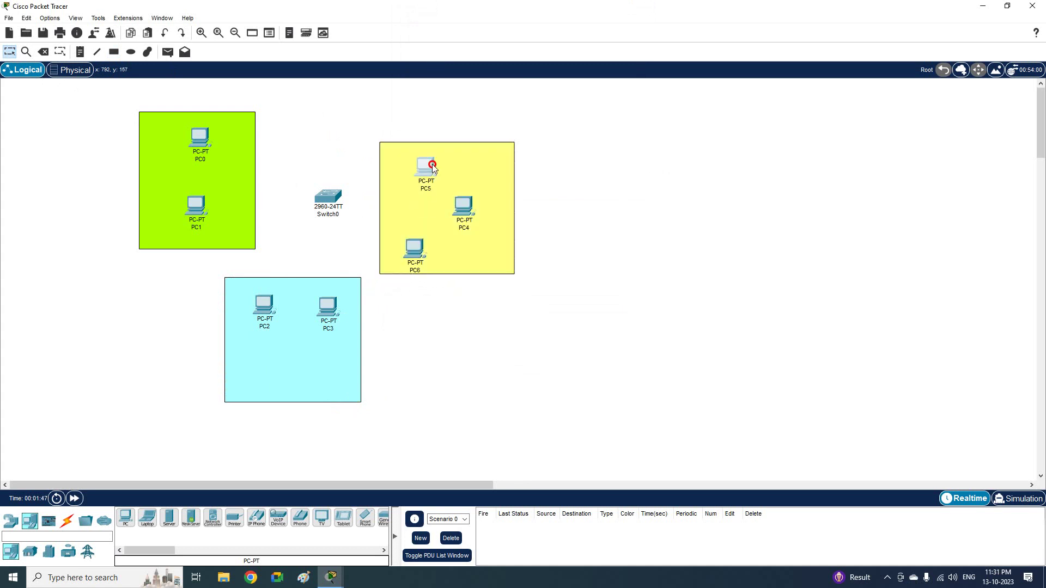
drag(468, 216, 475, 167)
drag(424, 243, 463, 227)
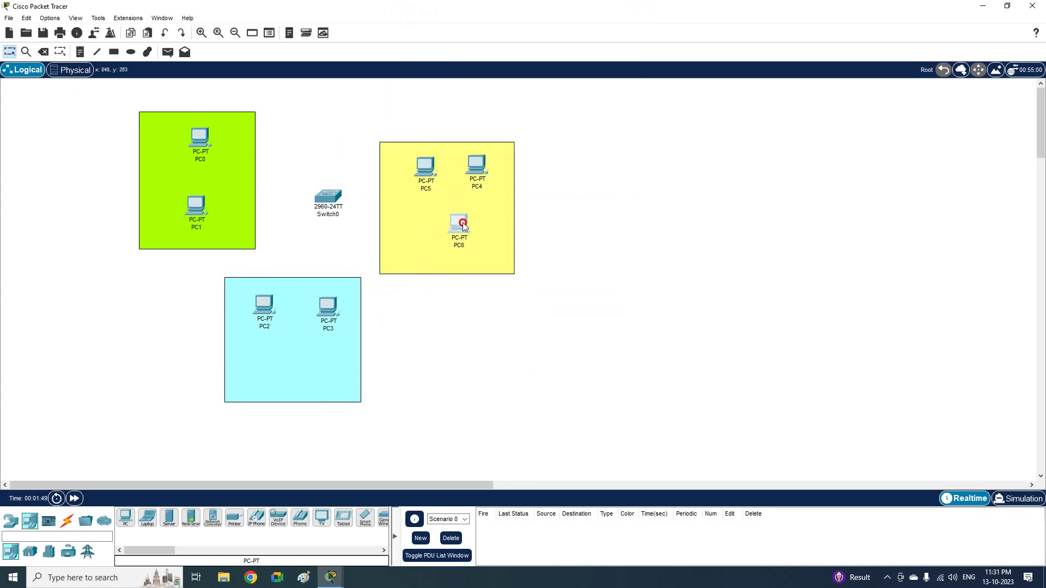
Move Switch0 up a little, and nudge the green rectangle right and the cyan rectangle up toward it.
drag(328, 196, 331, 170)
drag(220, 170, 230, 166)
drag(307, 347, 308, 330)
click(412, 359)
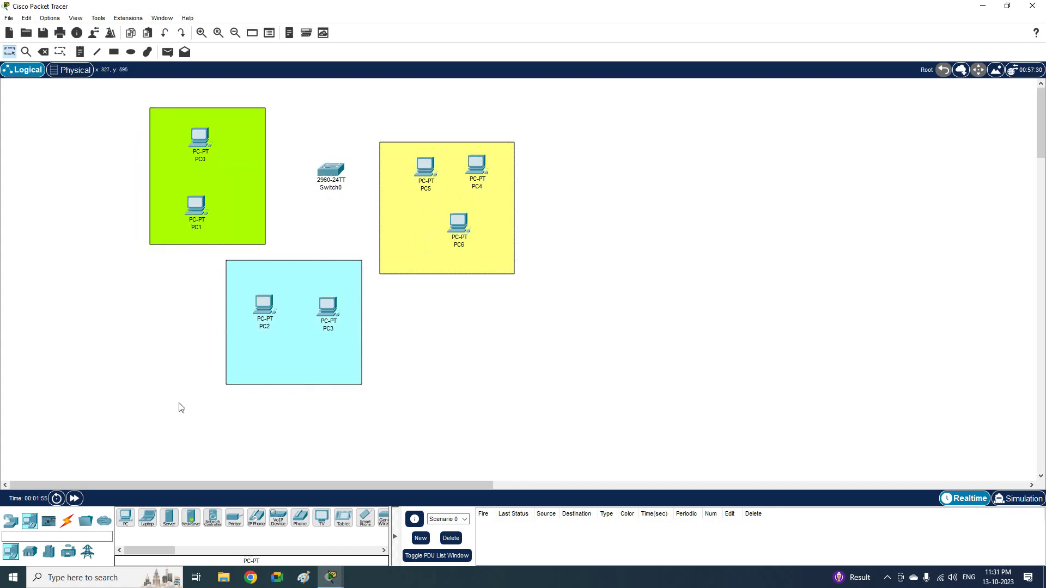
Connect PC0 through PC6 to Switch0 using the automatically chosen connection type.
click(67, 521)
click(126, 517)
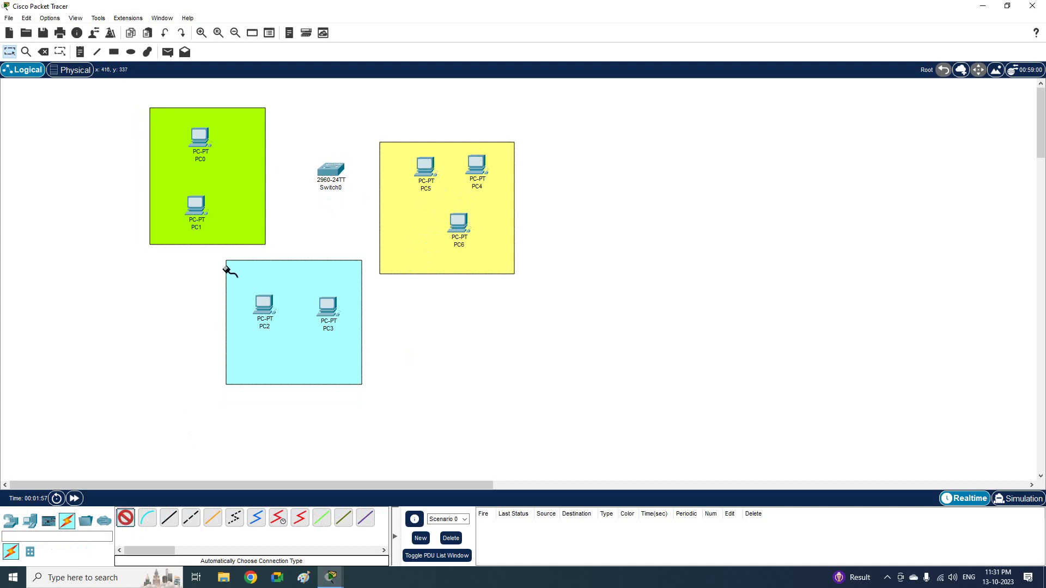
click(203, 148)
click(321, 173)
click(200, 208)
click(340, 174)
click(340, 174)
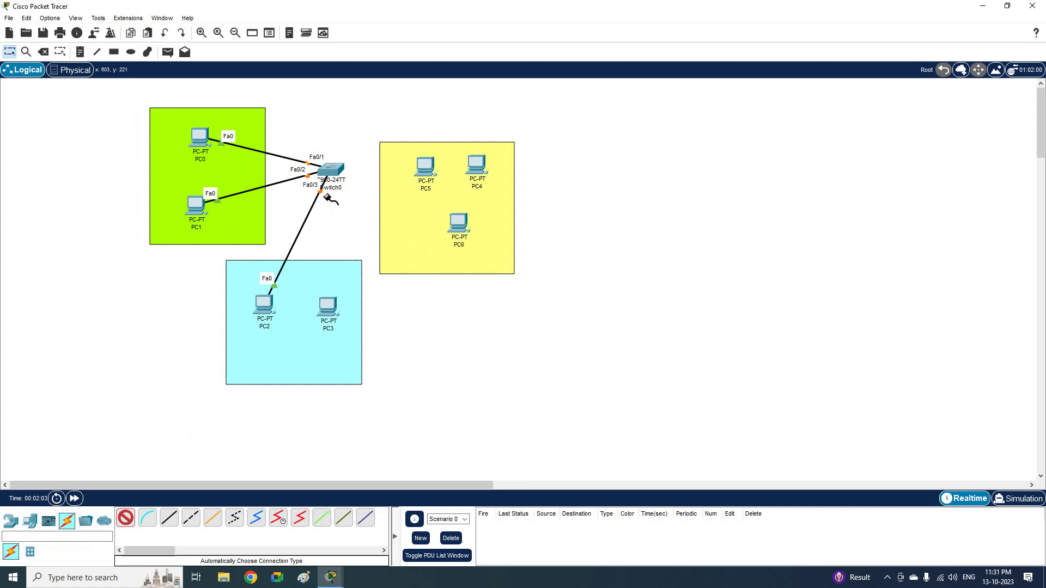
click(327, 309)
click(425, 176)
click(478, 168)
click(340, 171)
click(458, 223)
click(334, 172)
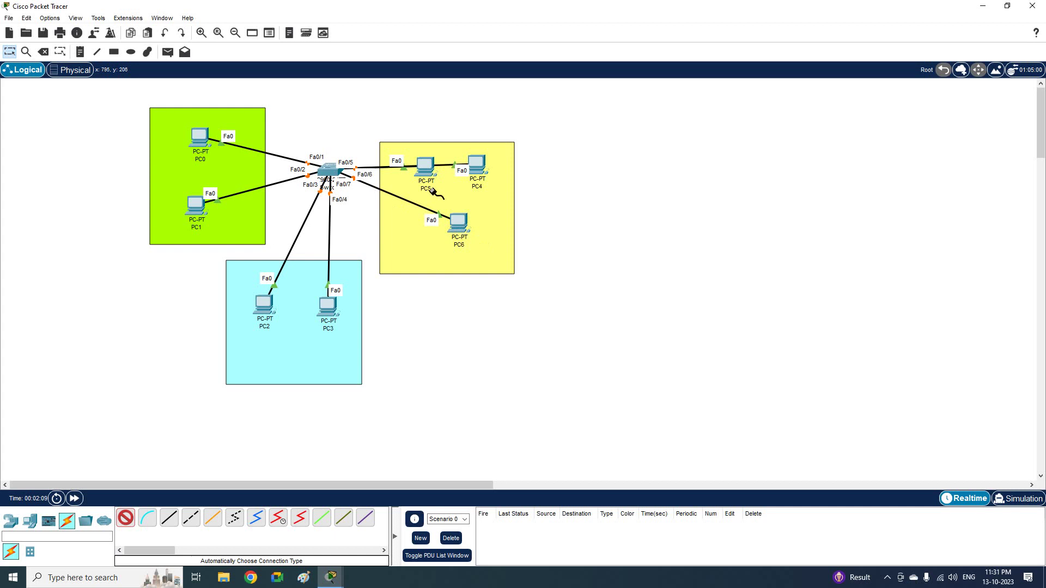
key(Escape)
Spread PC4, PC5 and PC6 apart inside the yellow rectangle so their cables to Switch0 do not overlap.
drag(423, 169, 438, 190)
drag(457, 225, 432, 252)
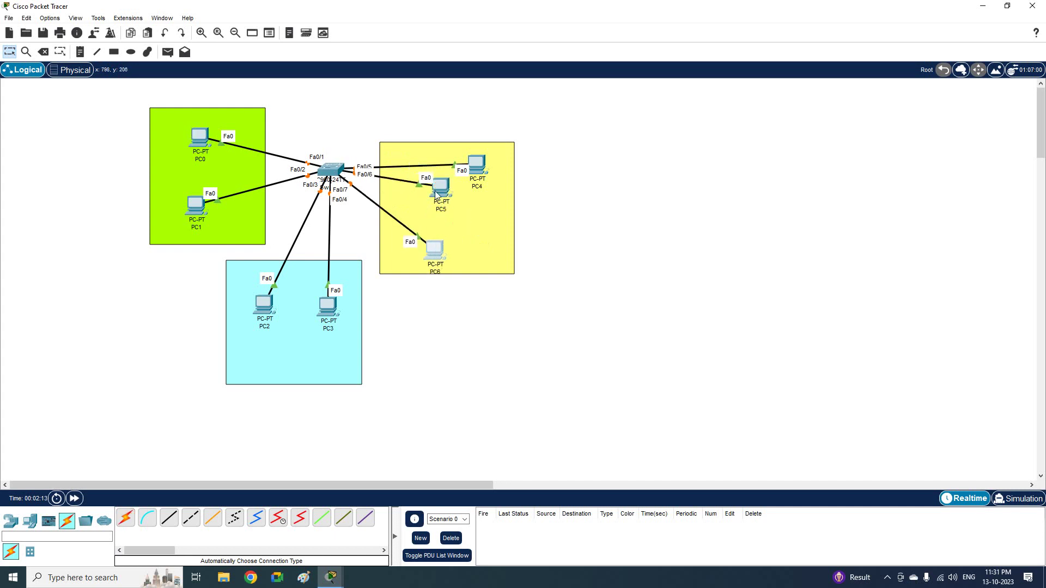
drag(435, 193, 458, 214)
drag(476, 169, 475, 157)
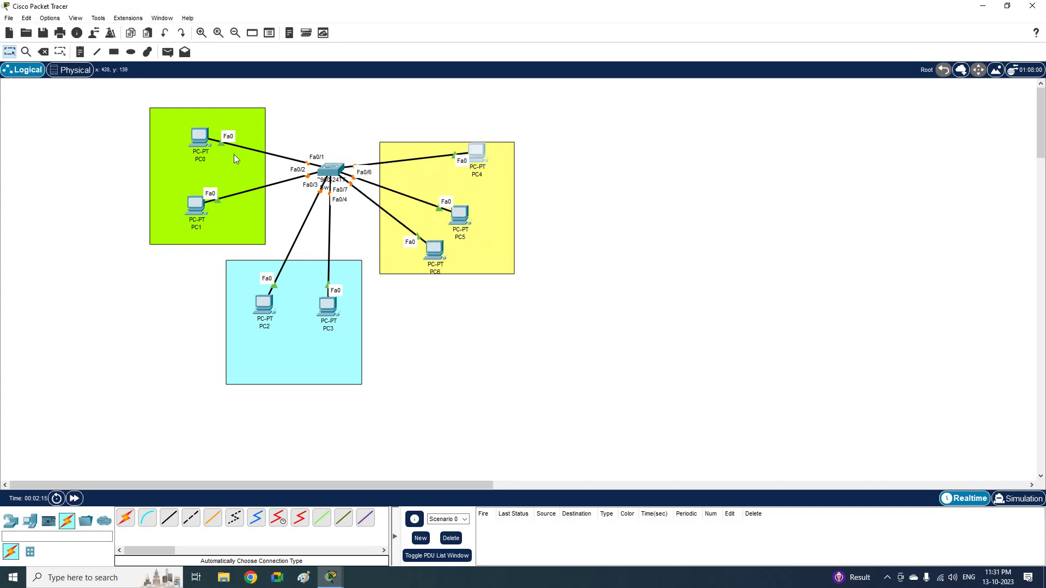
Add a note reading "VLAN 10" and "Name IT" on two lines between PC0 and PC1 in the green rectangle.
click(80, 51)
click(171, 167)
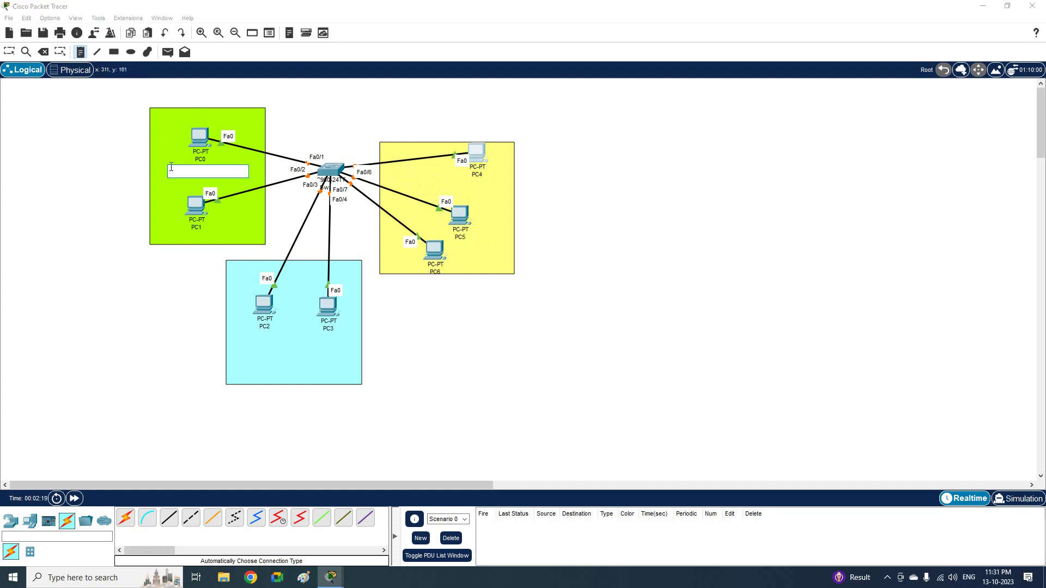
text(vLAN)
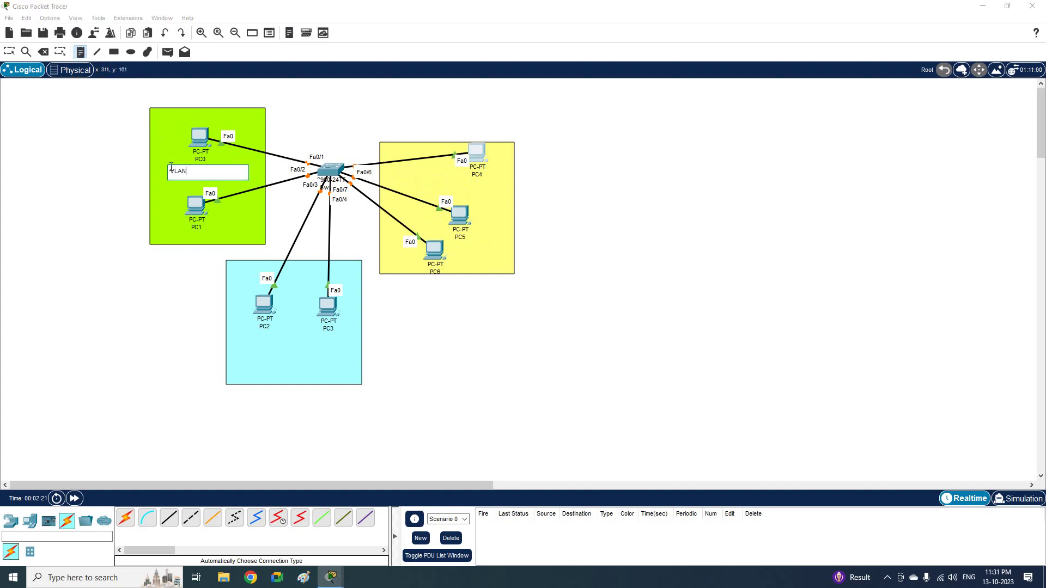
text( 10)
key(Return)
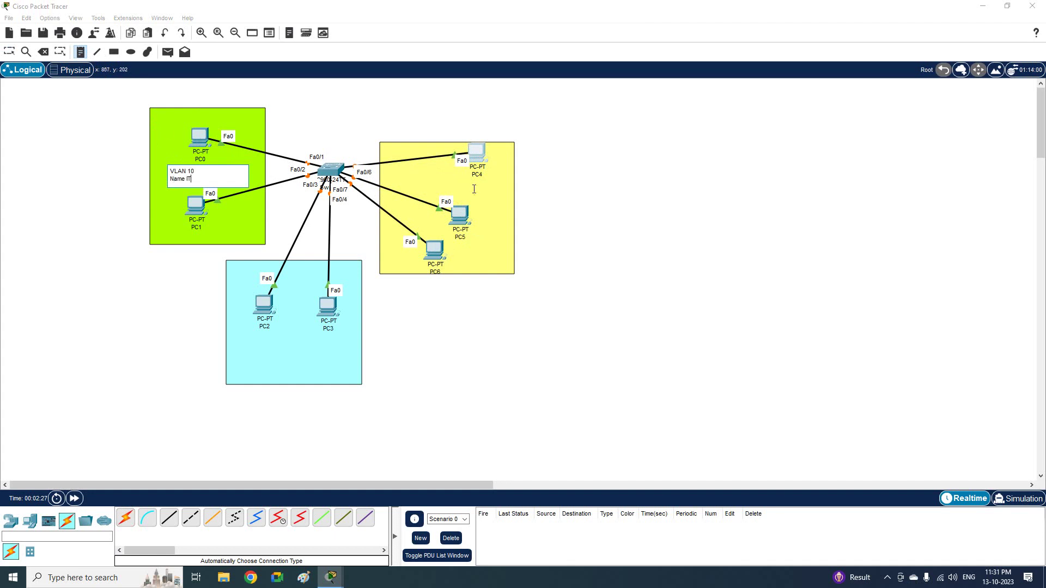
Add a two-line note reading "VLAN 20" and "Name Sale" in the yellow rectangle between PC4 and PC5.
click(474, 189)
text(VL)
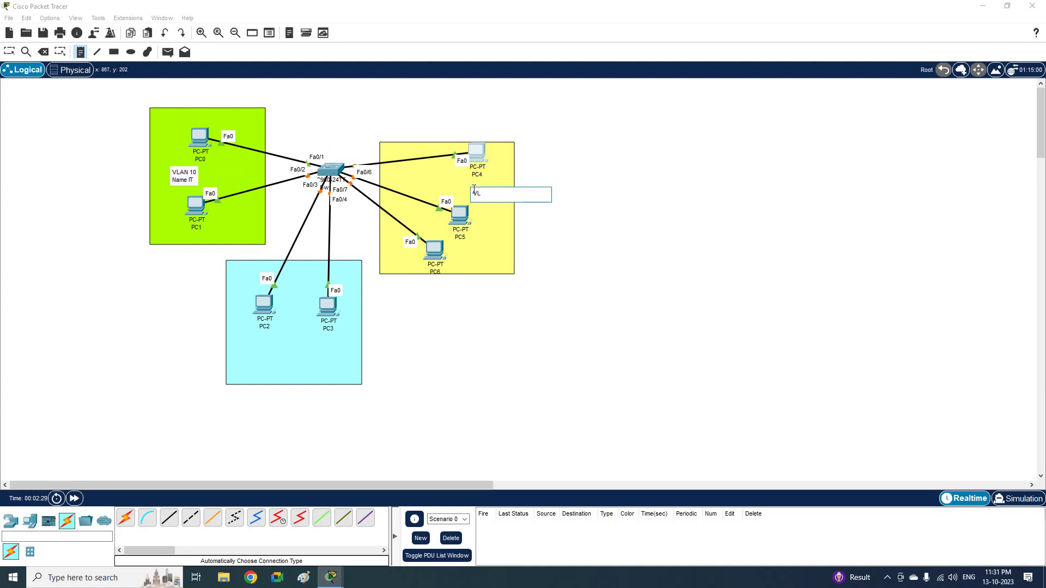
text(AN 20)
key(Return)
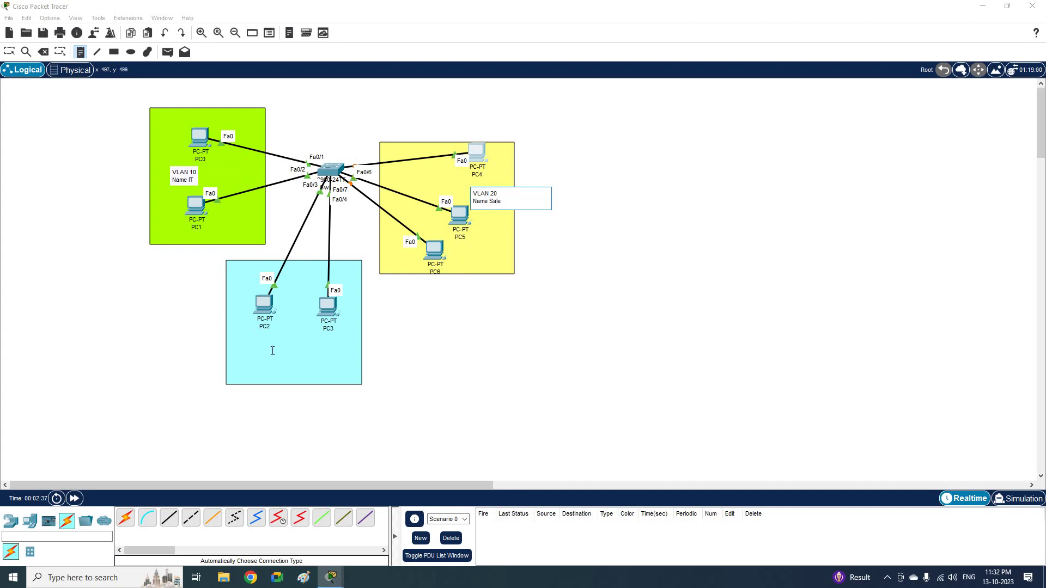
Add a two-line note reading "VLAN 30" and "Name HR" below PC2 and PC3 in the cyan rectangle, and return to the selection tool.
click(274, 349)
text(VL)
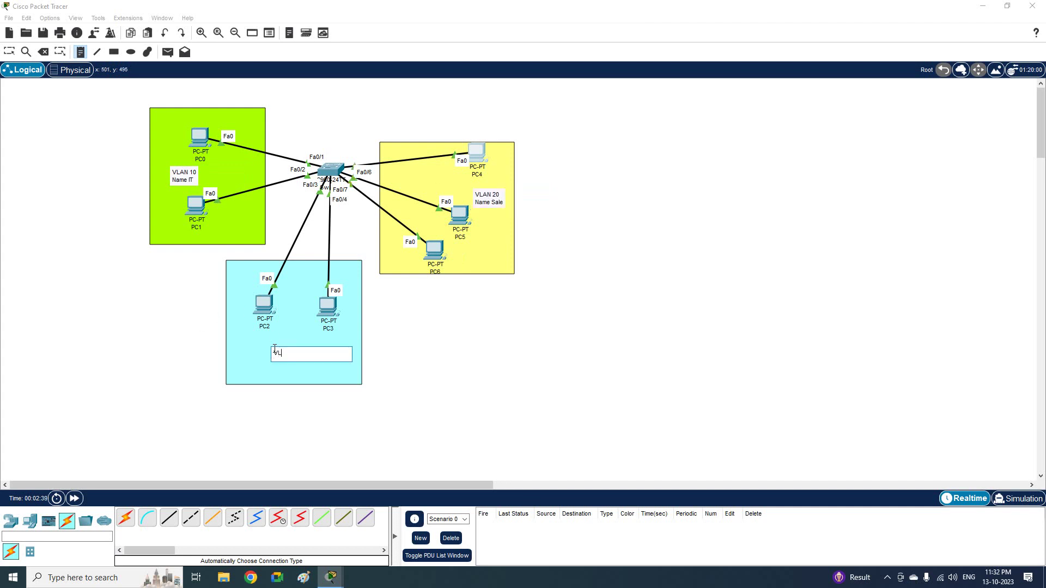
text(AN 30)
key(Return)
text(Name)
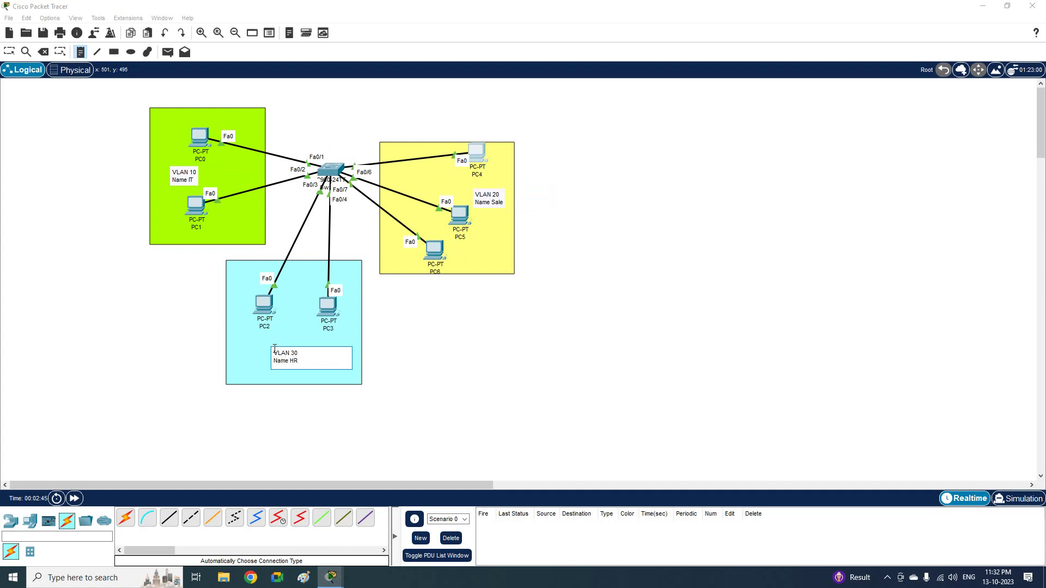
text( HR)
click(443, 357)
click(10, 51)
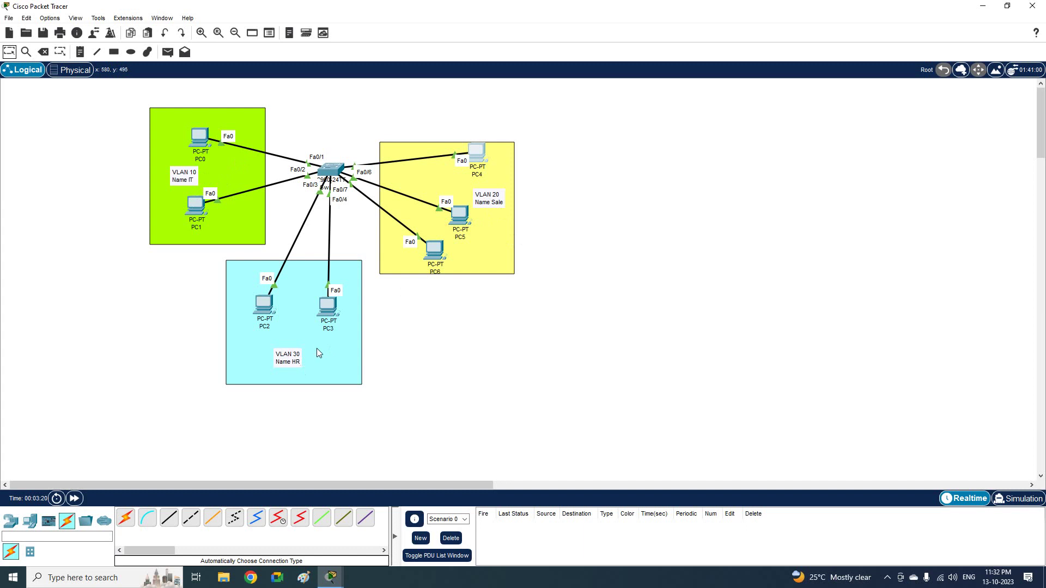
Select the whole topology and move it toward the upper-left corner of the workspace.
drag(88, 91, 561, 428)
drag(439, 233, 343, 199)
click(478, 335)
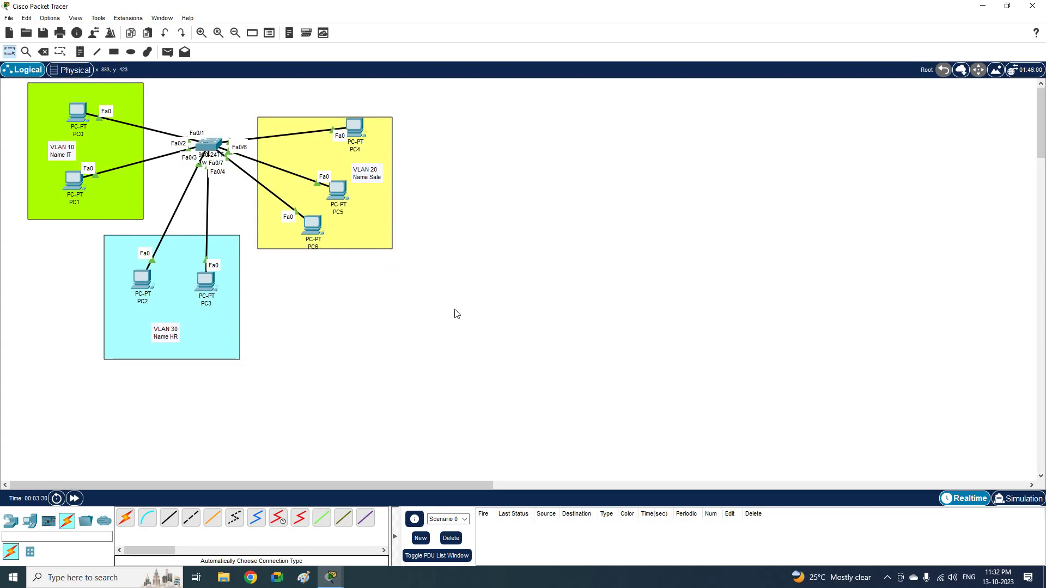
Reposition PC0 and PC1 inside the green rectangle, placing them above and below the VLAN 10 note.
mouse_move(81, 115)
mouse_down()
mouse_move(166, 104)
mouse_move(99, 112)
mouse_up()
mouse_move(74, 185)
mouse_down()
mouse_move(111, 172)
mouse_move(70, 182)
mouse_up()
drag(90, 118, 70, 120)
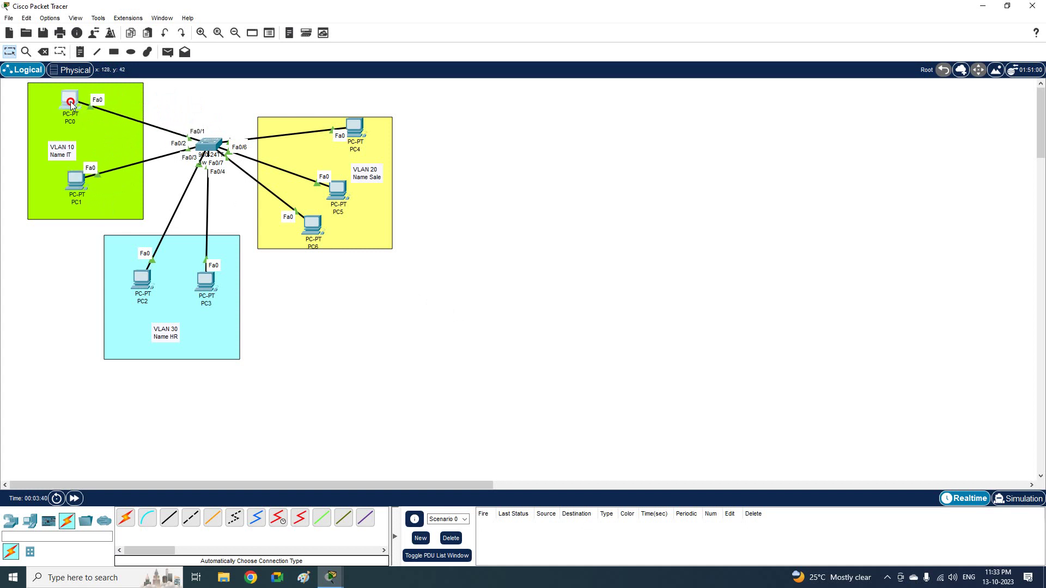
drag(77, 181, 59, 180)
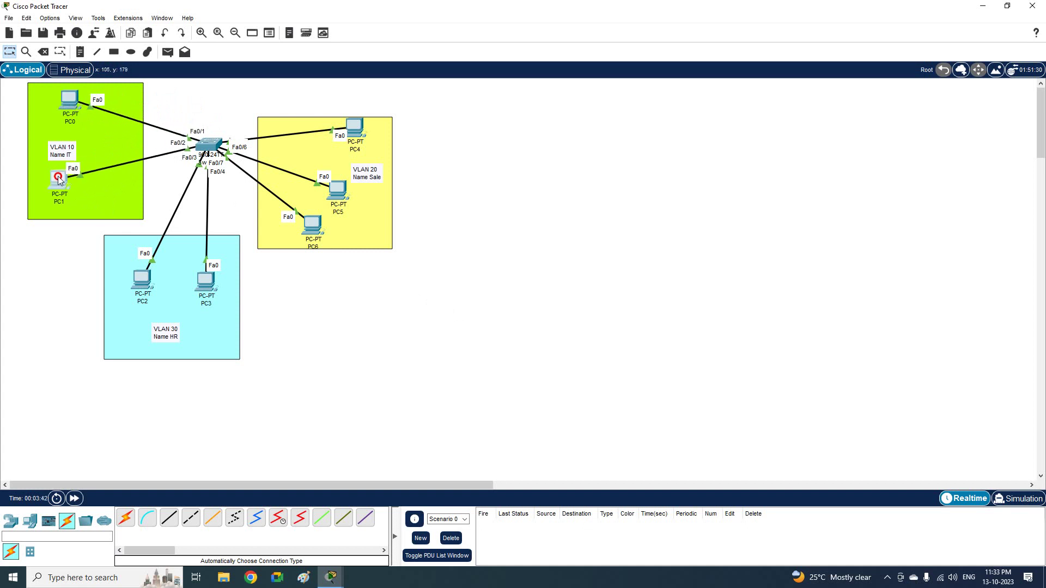
Open the switch's command line, enter global configuration mode and set the hostname to SW1.
click(207, 147)
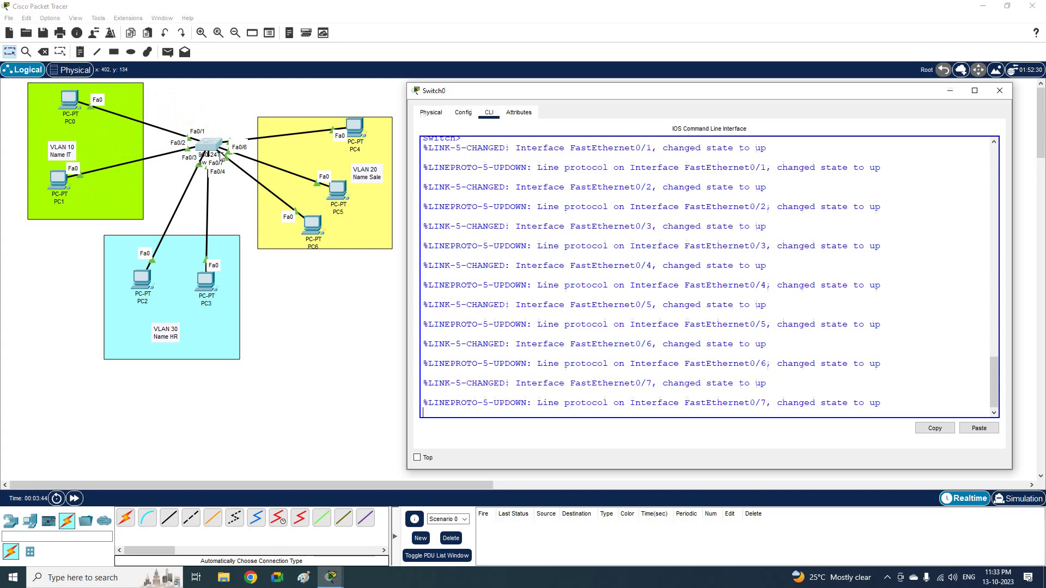
key(Return)
key(Return)
key(Return)
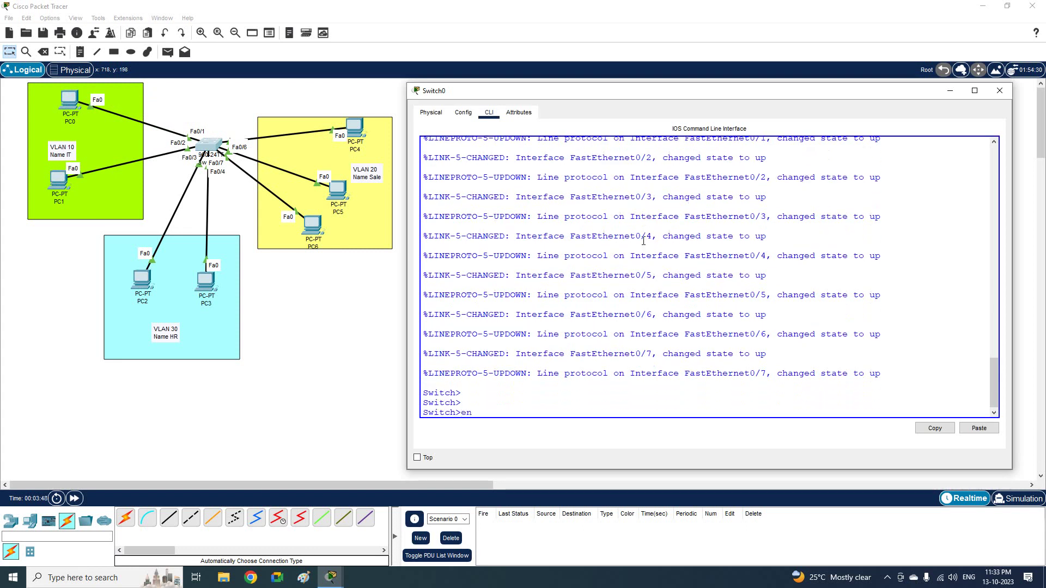
text(en)
key(Return)
text(config t)
key(Return)
text(host)
key(Tab)
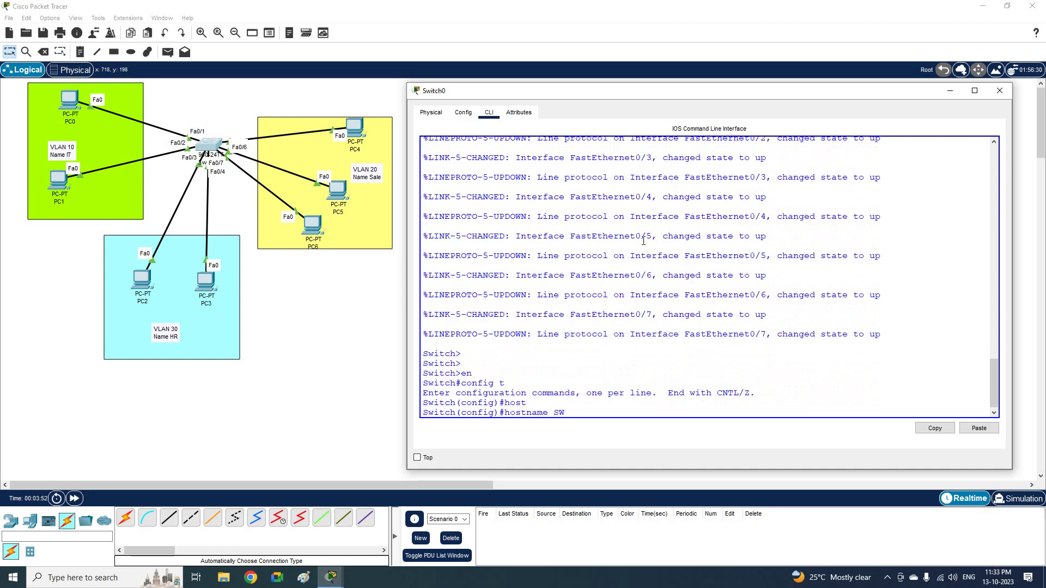
text(SW1)
key(Return)
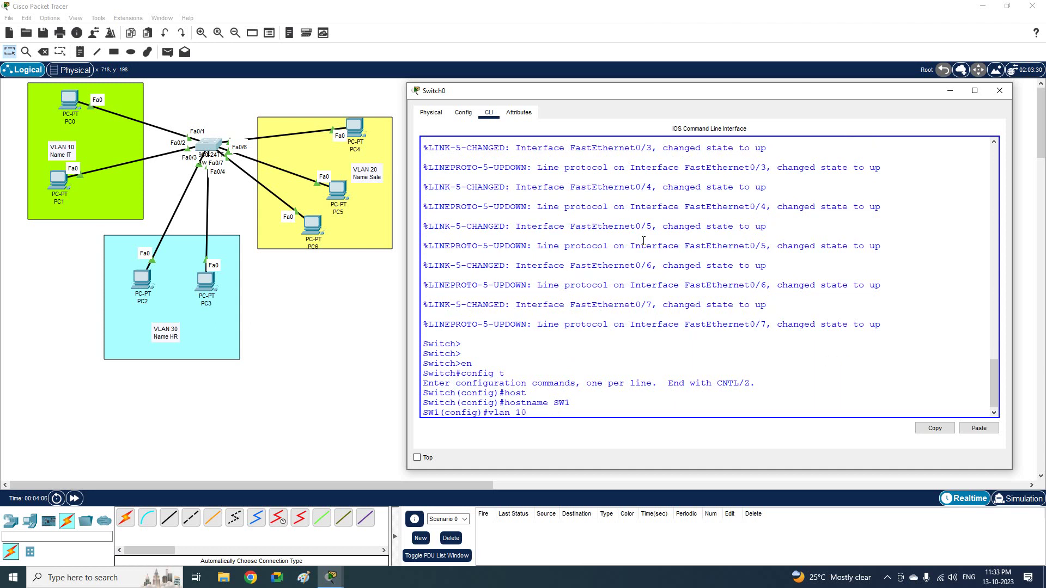
Create VLAN 10 named IT and VLAN 20 named Sale on the switch.
key(Return)
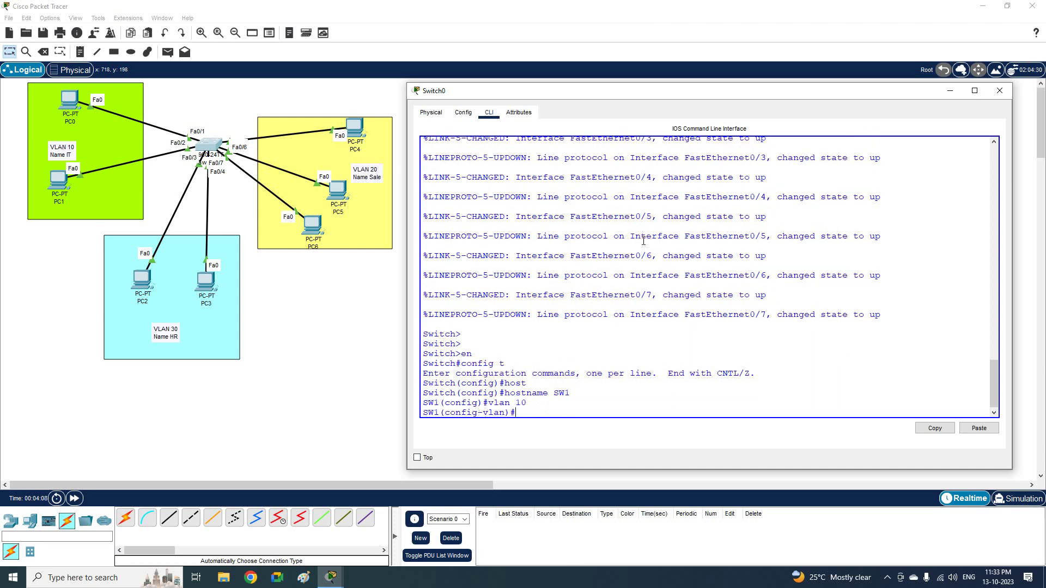
text(name IT)
key(Return)
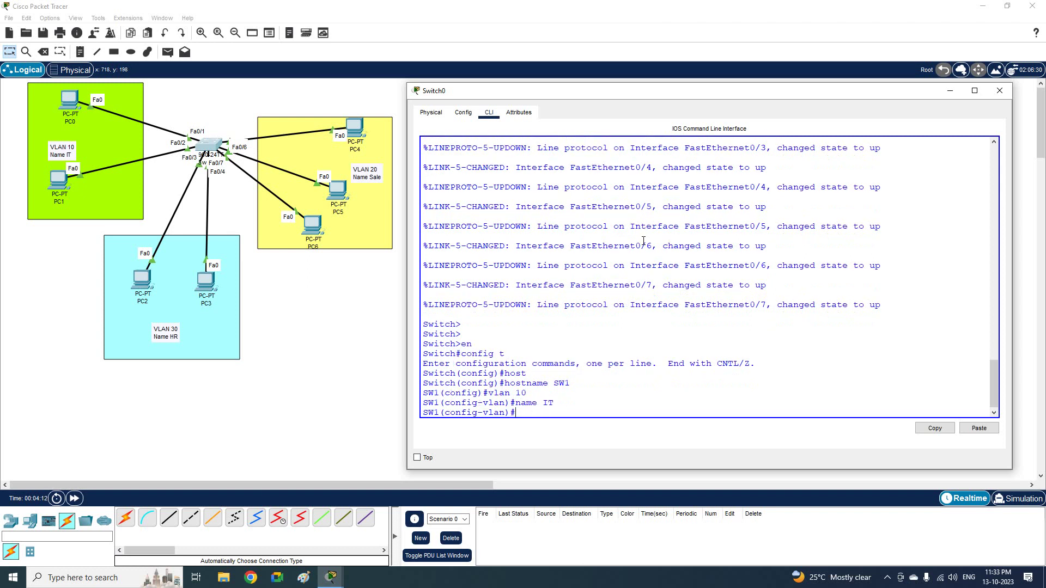
text(vlan 20)
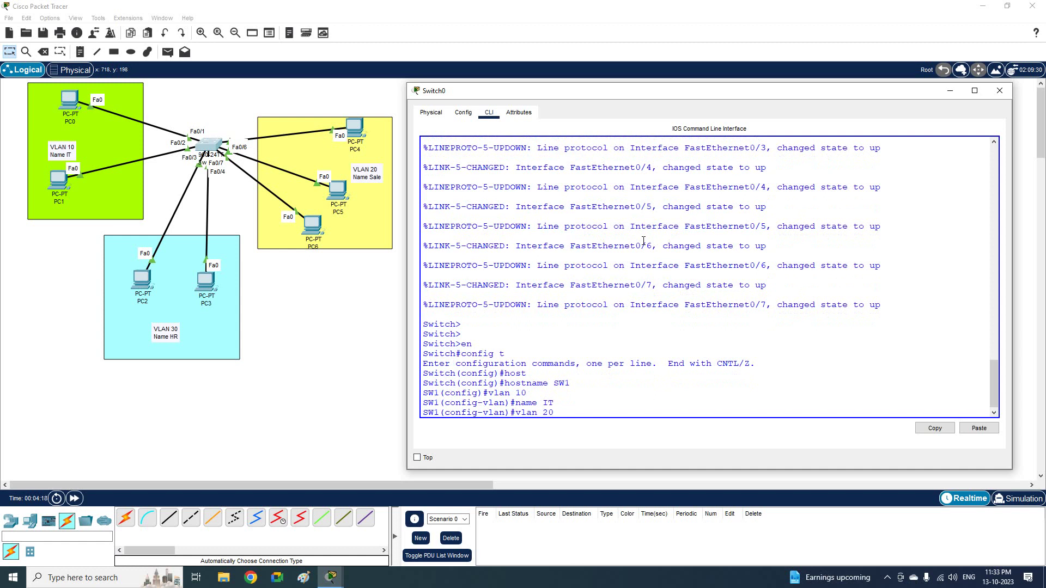
key(Return)
text(name Sale)
key(Return)
Create VLAN 30 named HR on the switch.
text(vlan )
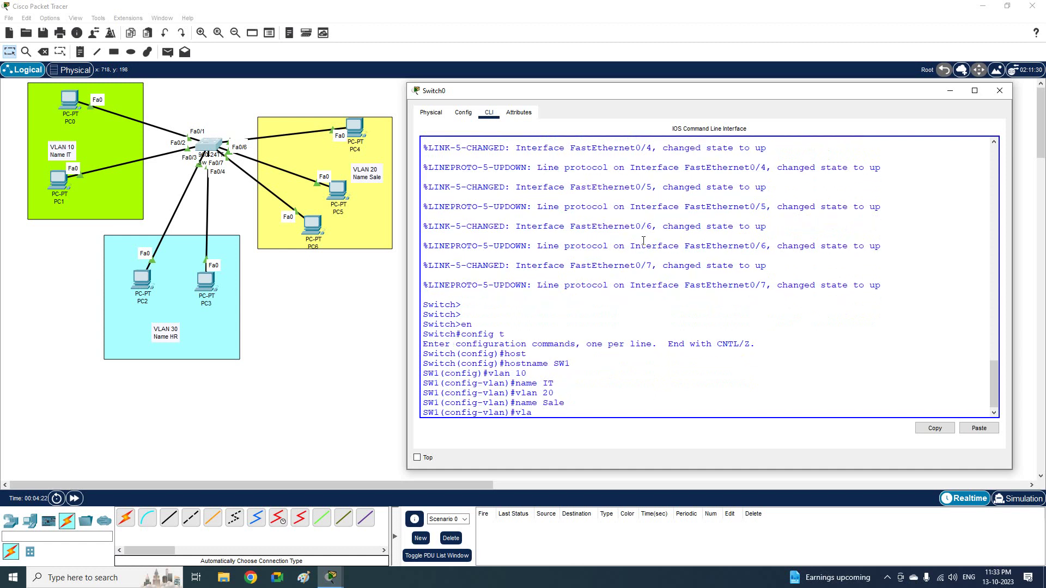
text(30)
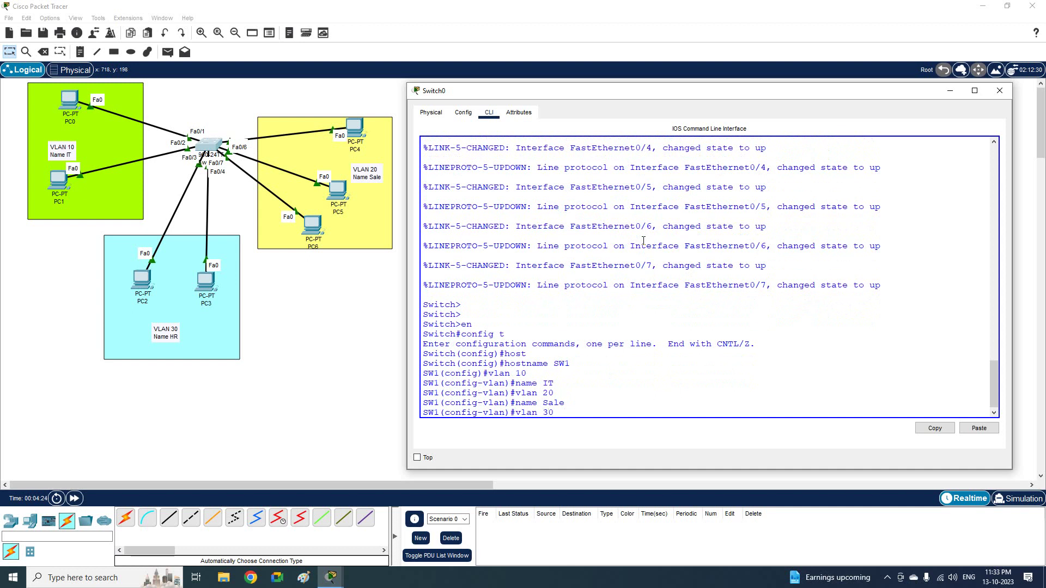
key(Return)
text(name )
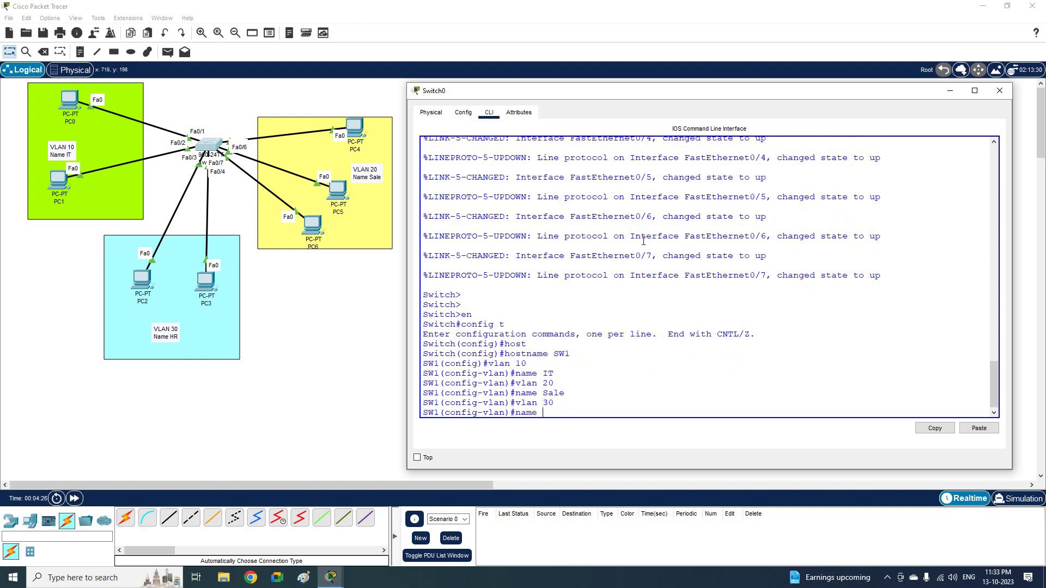
text(HR)
key(Return)
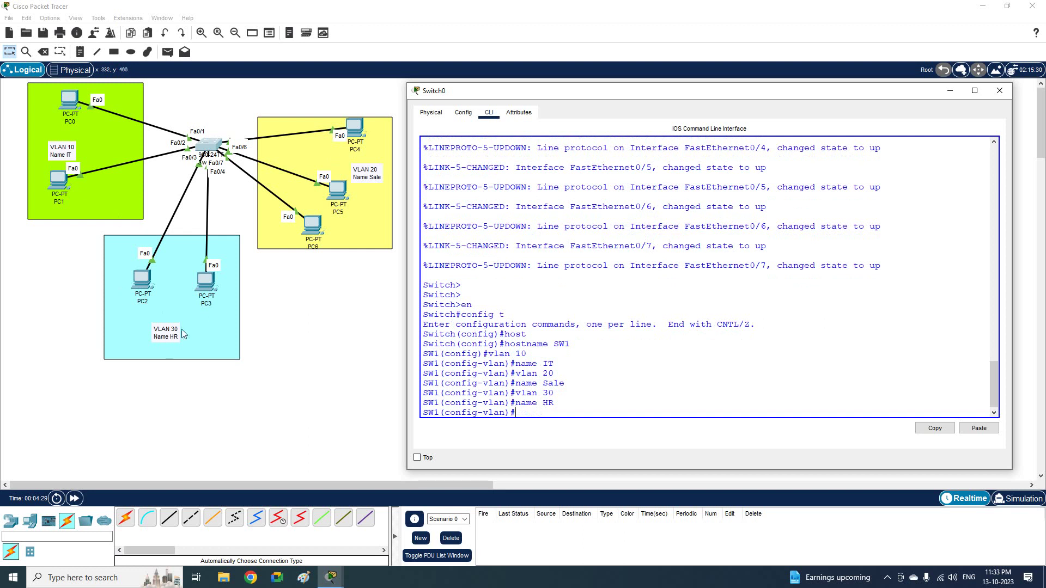
click(688, 414)
key(Return)
key(Return)
key(Return)
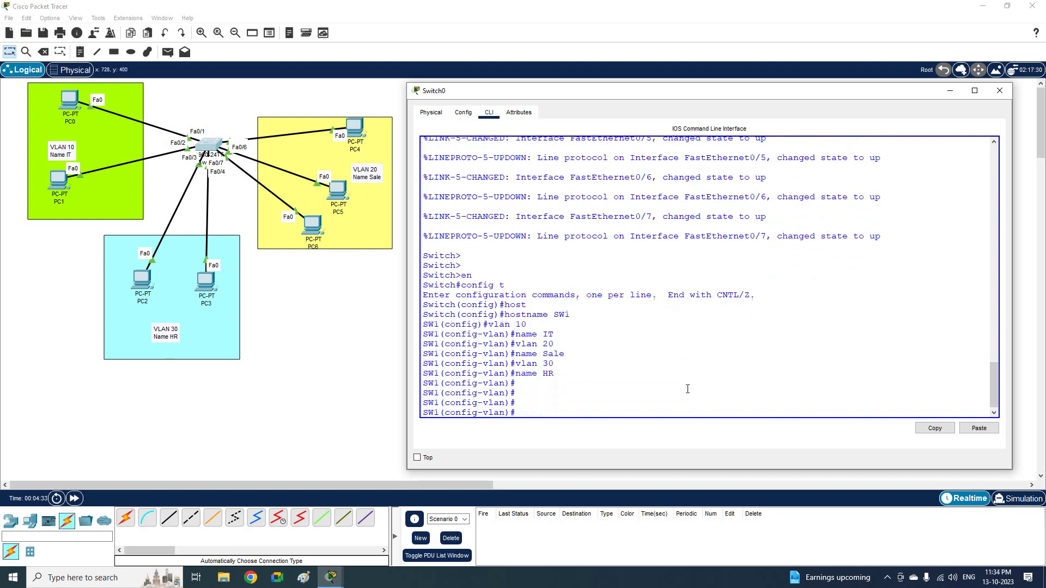
Return to global configuration mode and display the brief VLAN table with do sh vlan br.
text(exot)
key(BackSpace)
key(BackSpace)
text(it)
key(Return)
key(Return)
key(Return)
text(do sh vlan br)
key(Return)
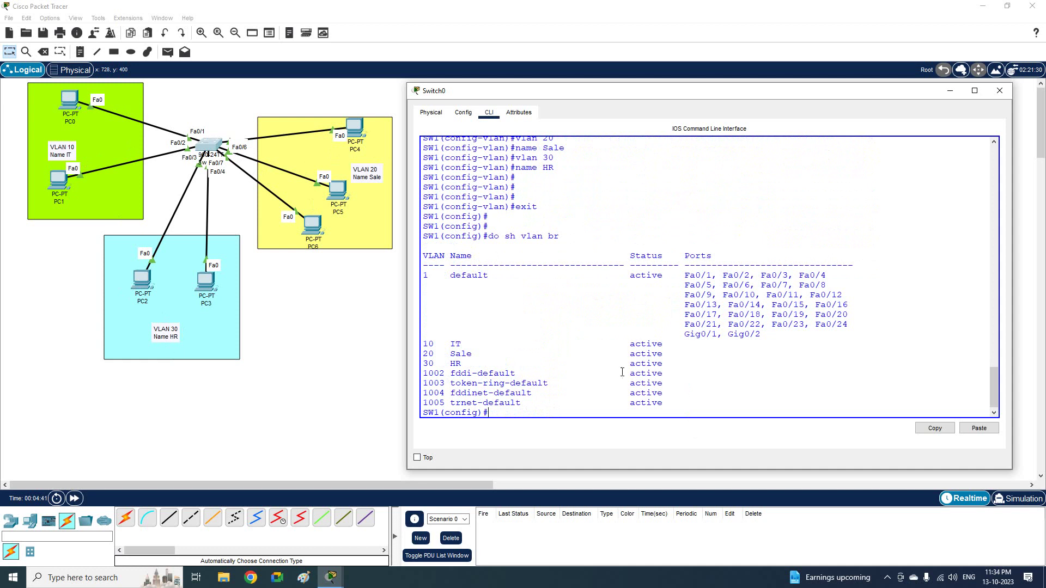
Examine the rows for VLANs 10, 20 and 30 and the default VLAN's port list in the brief VLAN table.
drag(665, 362, 397, 345)
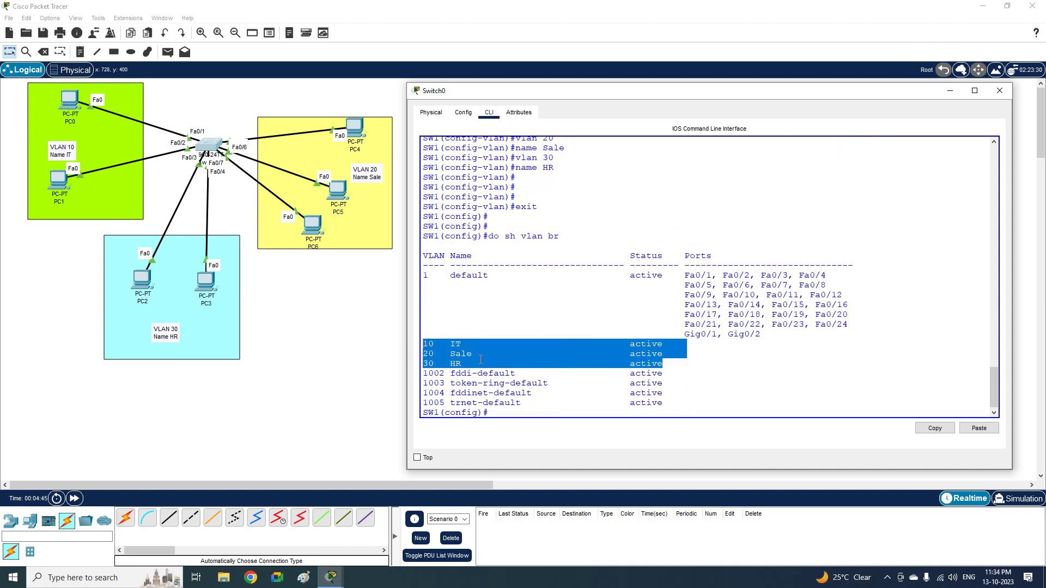
drag(428, 277, 760, 337)
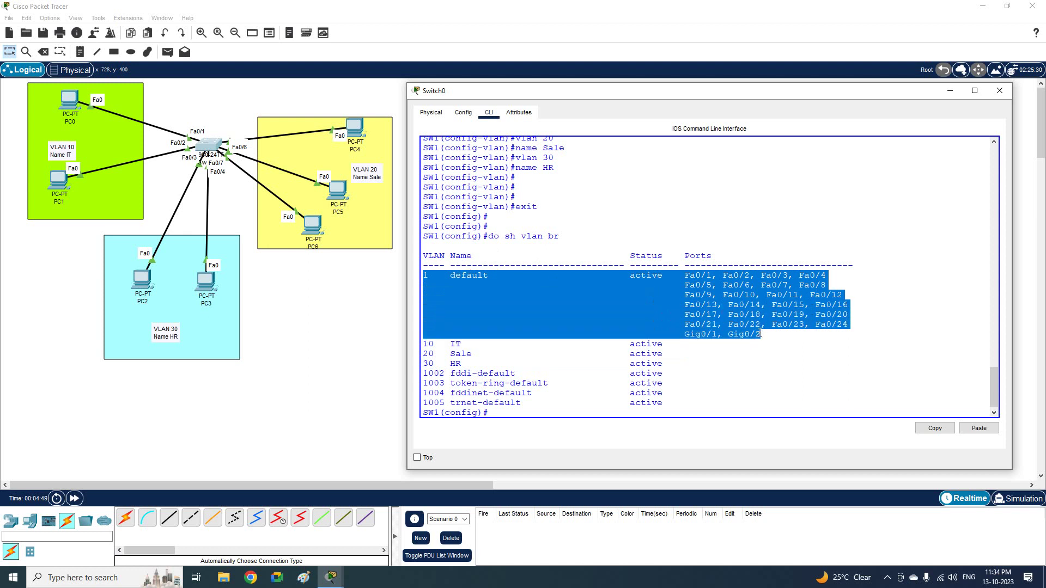
drag(761, 337, 415, 272)
click(706, 324)
mouse_move(428, 344)
mouse_down()
mouse_move(663, 344)
mouse_move(652, 354)
mouse_move(420, 354)
mouse_up()
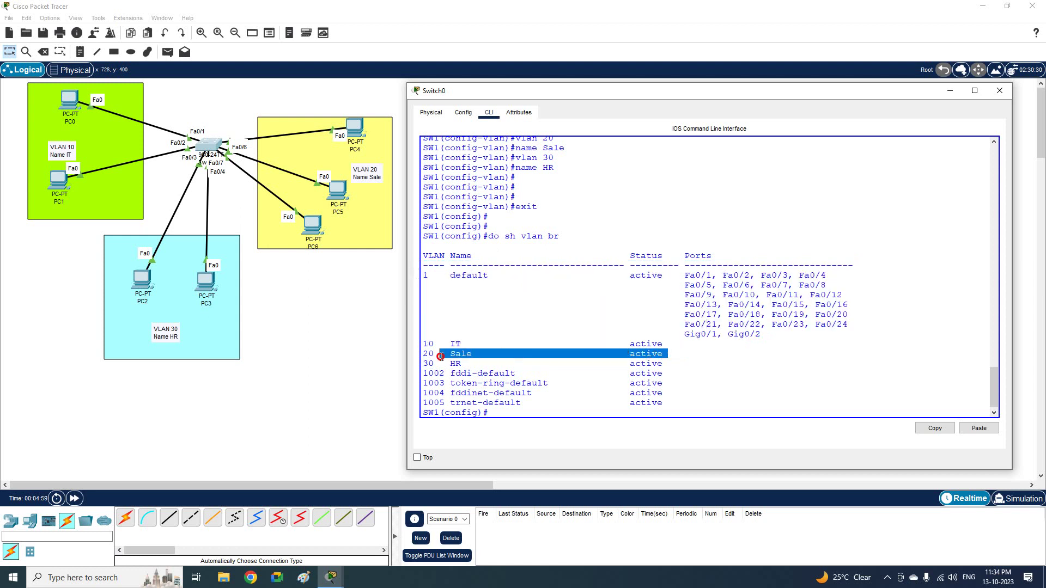
drag(668, 364, 422, 363)
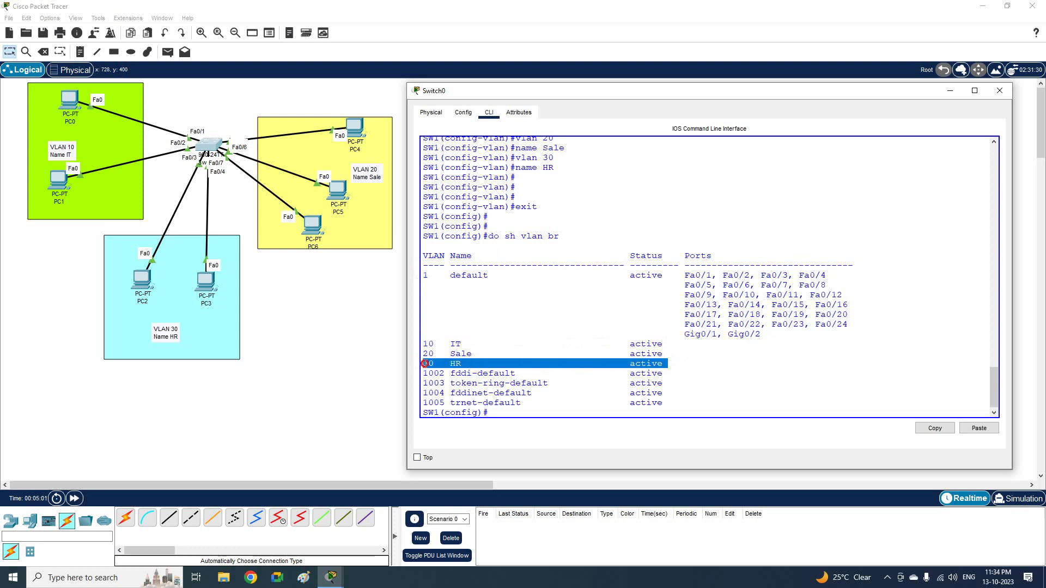
Reposition PC0 and PC1 slightly inside the green VLAN 10 rectangle, keeping them above and below the note.
drag(73, 107, 82, 98)
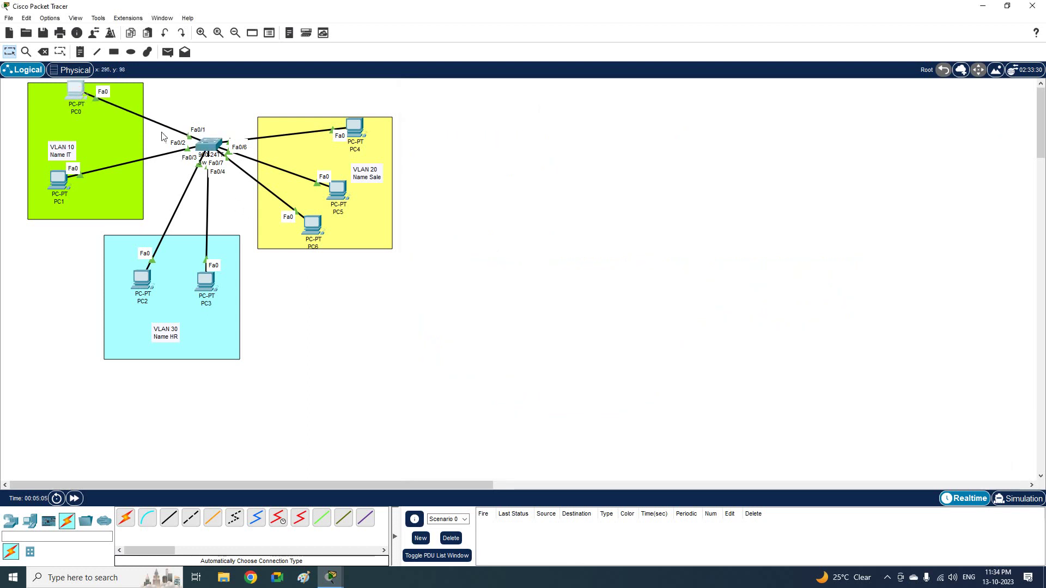
mouse_move(61, 179)
mouse_down()
mouse_move(58, 204)
mouse_move(55, 181)
mouse_up()
drag(75, 92, 64, 97)
Reopen the switch's command line, select interface range f0/1-2 and set it to switchport mode access.
click(199, 141)
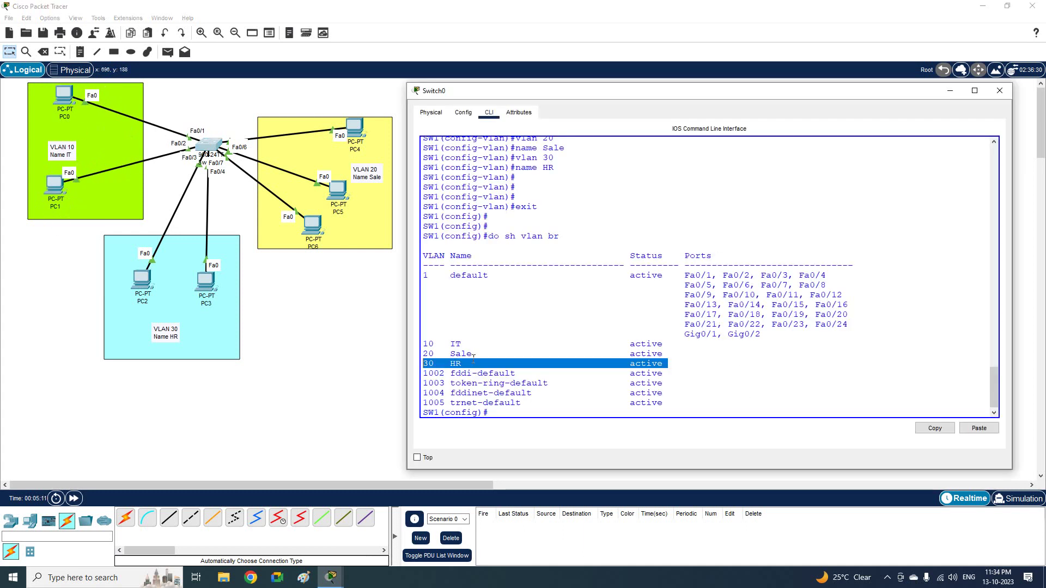
click(752, 383)
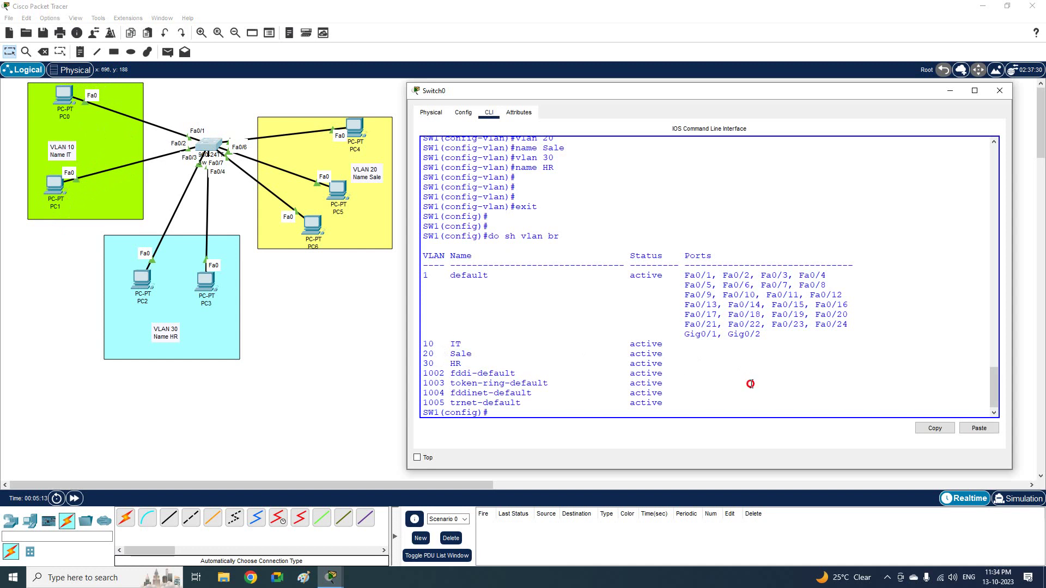
text(int r)
key(Tab)
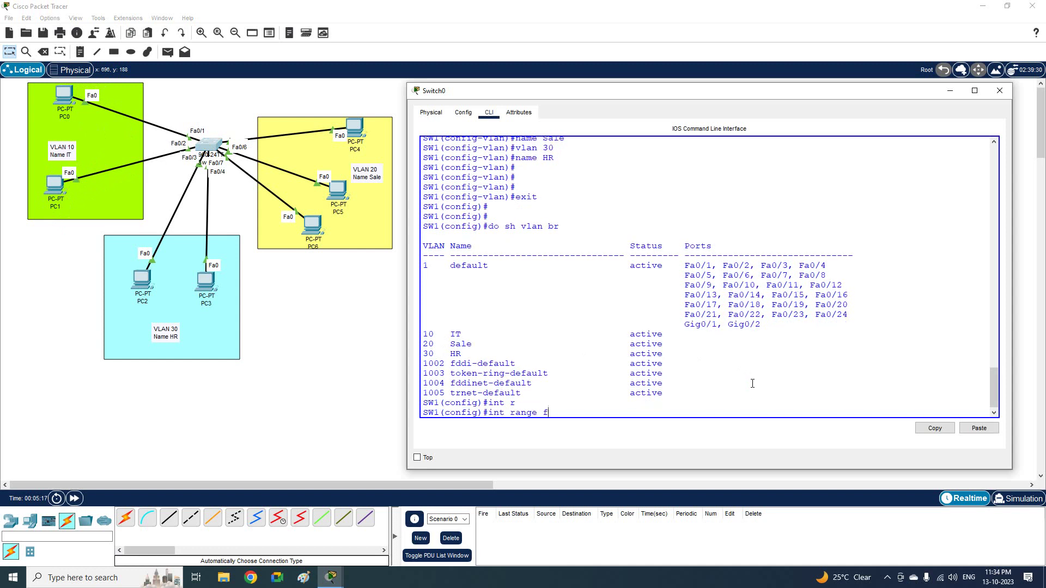
text(f0/1-2)
key(Return)
text(sw)
key(Tab)
text(mo)
key(Tab)
text(t)
key(BackSpace)
text(acc)
key(Tab)
key(Return)
Assign the selected interface range to VLAN 10 with switchport access vlan 10.
text(s)
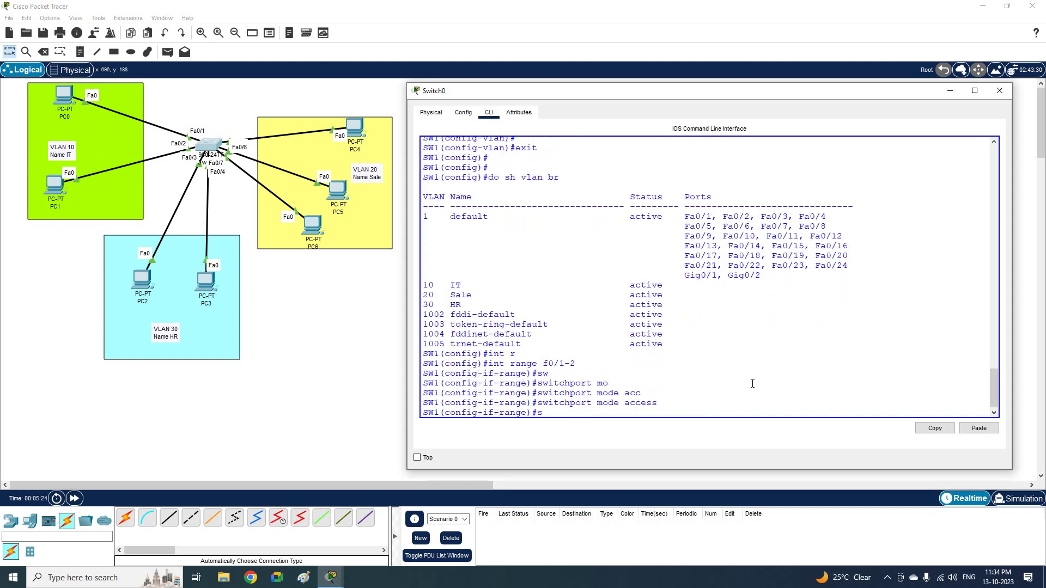
text(wi)
key(Tab)
key(BackSpace)
key(BackSpace)
text(acc)
key(Tab)
text(v)
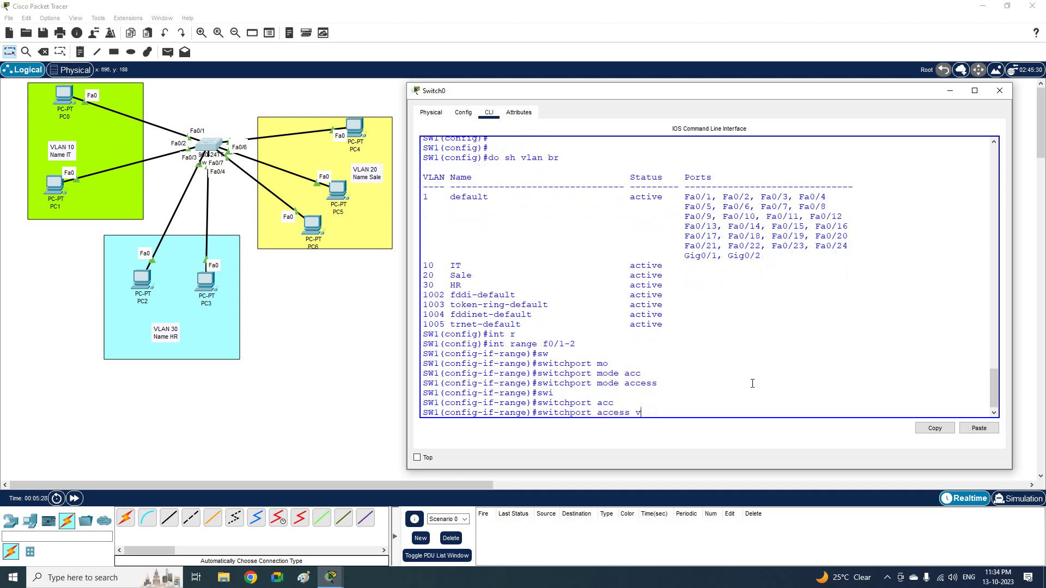
text(lan 10)
key(Return)
key(Return)
key(Return)
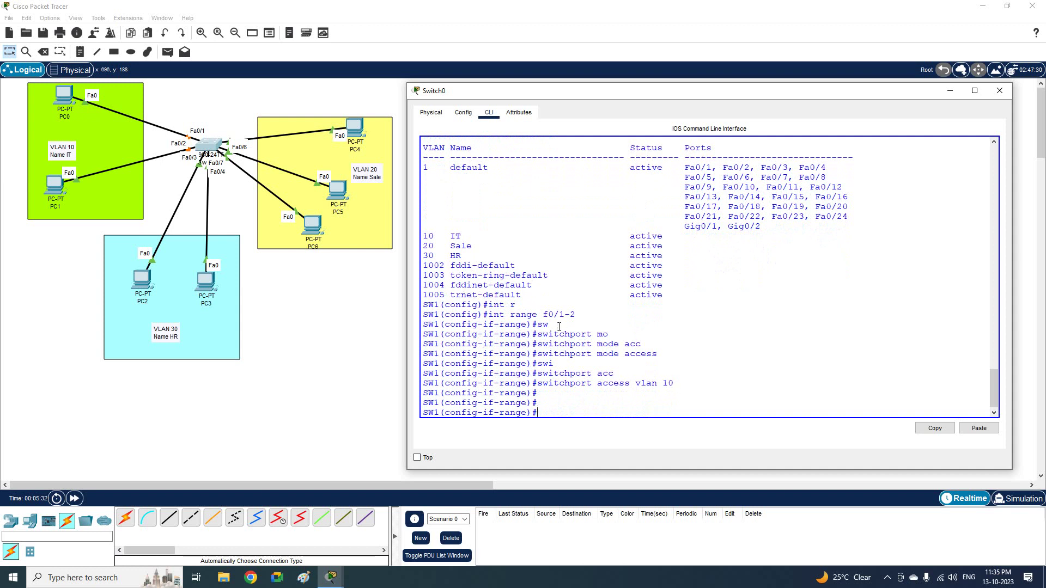
Review the entered commands for the f0/1-2 range, access mode and VLAN 10 assignment.
drag(582, 317, 490, 318)
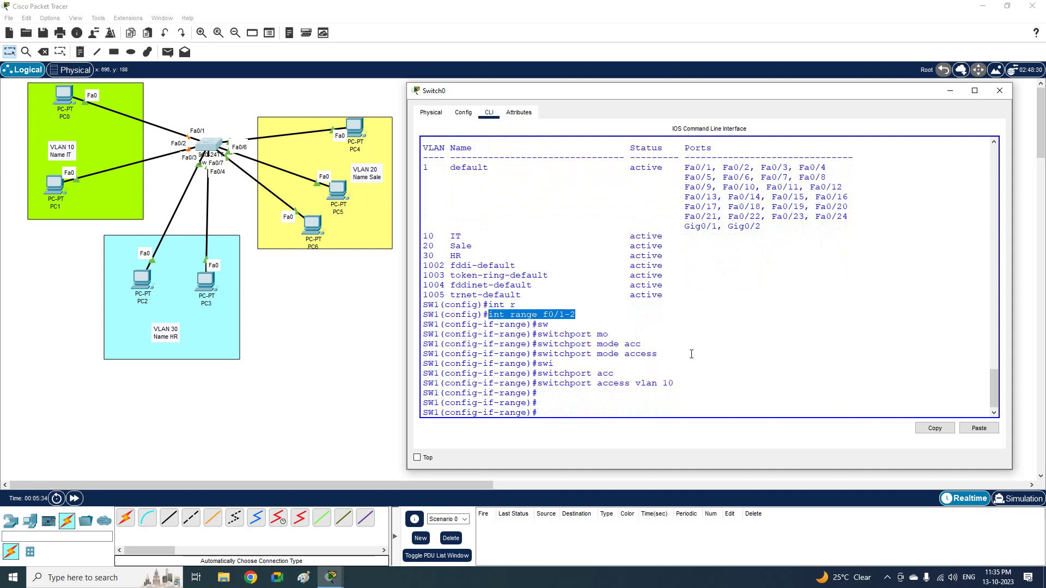
drag(662, 354, 540, 355)
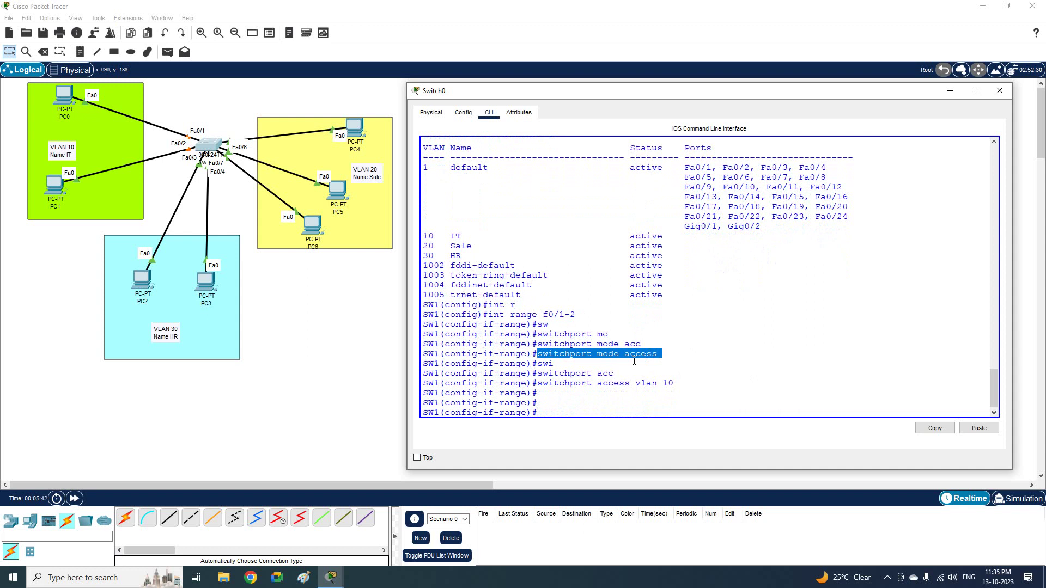
drag(677, 383, 635, 388)
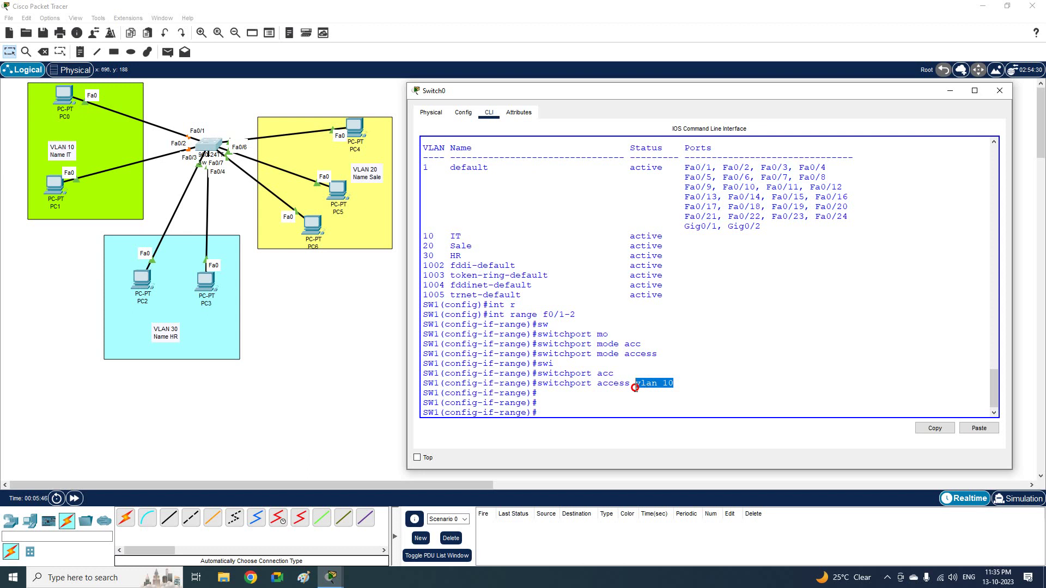
drag(574, 316, 489, 315)
click(812, 328)
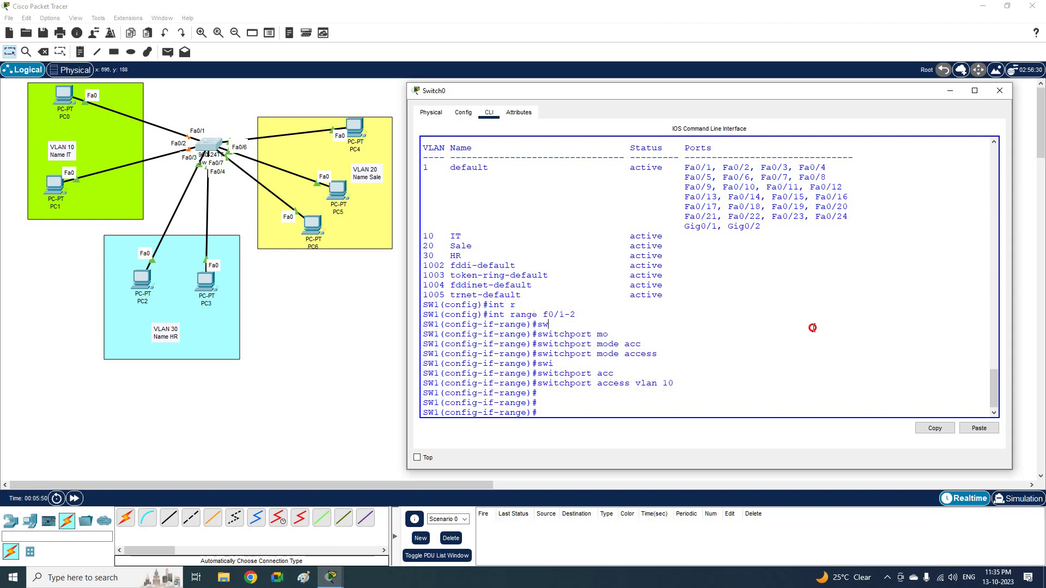
Display the brief VLAN table with do sh vlan br and examine the ports assigned to VLAN 10.
text(do sh vlan br)
key(Return)
drag(754, 344, 422, 344)
drag(549, 245, 536, 245)
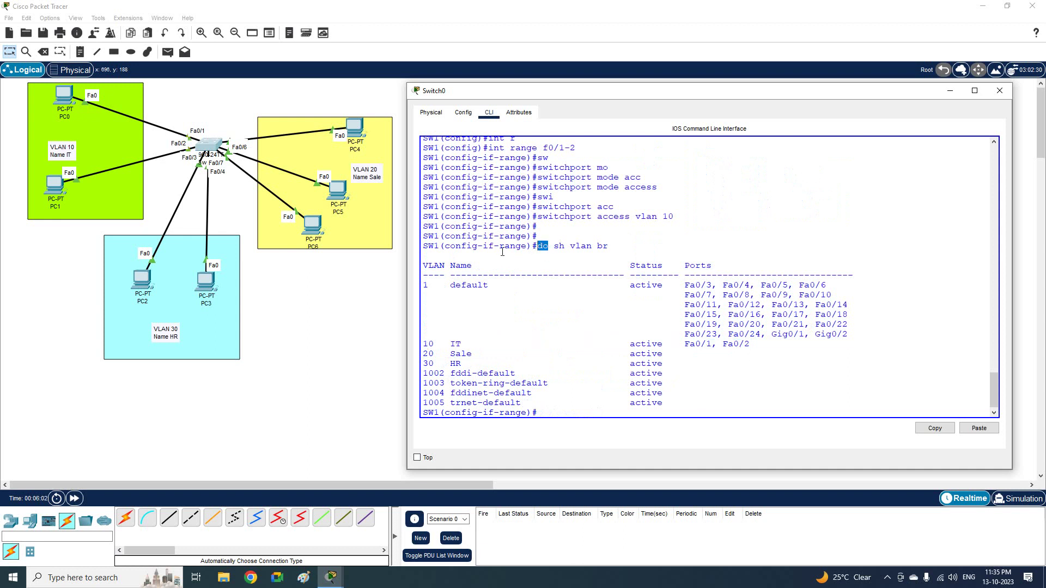
drag(554, 246, 625, 246)
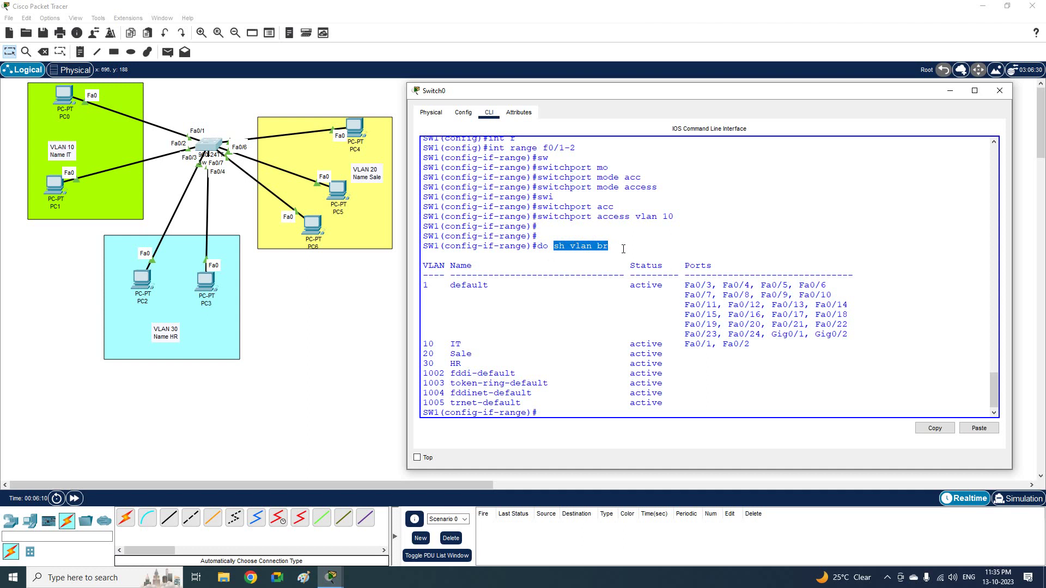
click(621, 249)
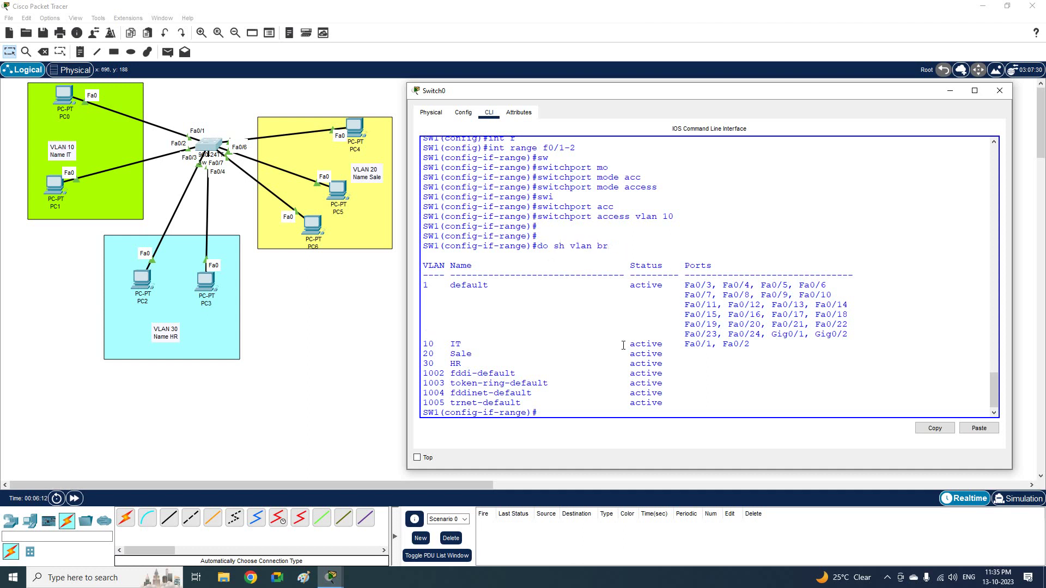
drag(751, 345, 684, 344)
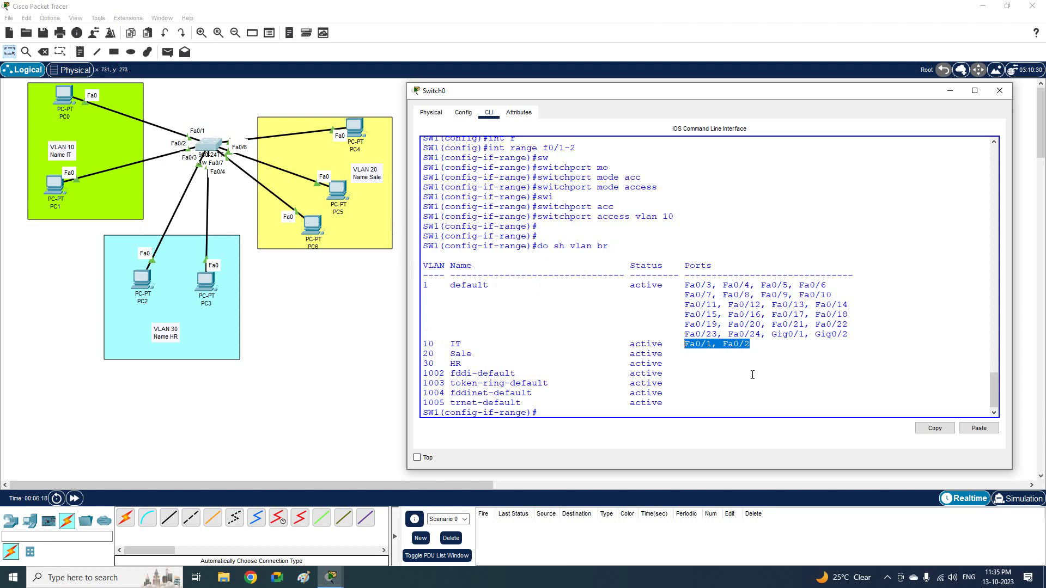
mouse_move(762, 345)
mouse_down()
mouse_move(438, 334)
mouse_move(424, 343)
mouse_up()
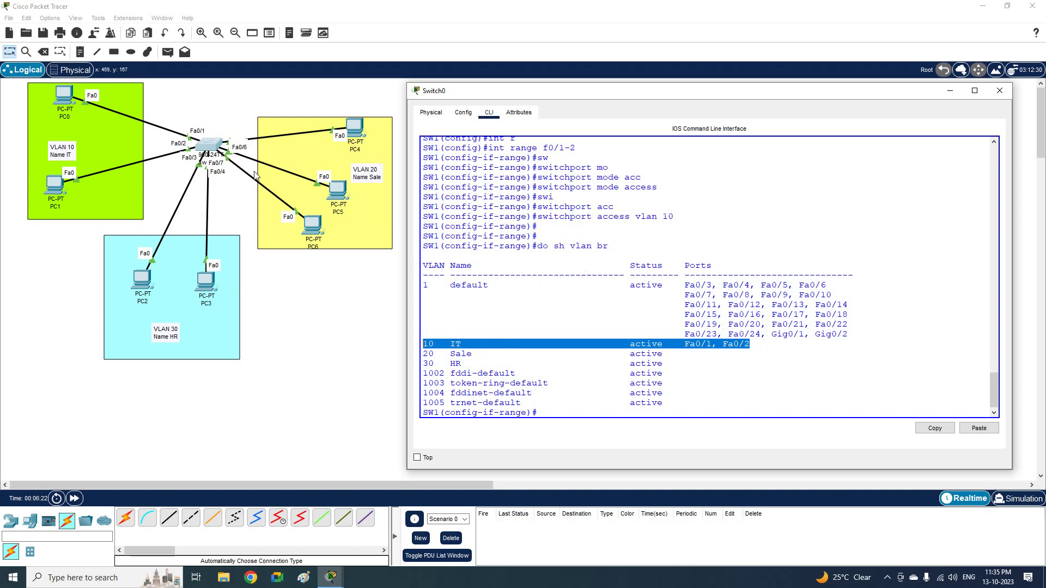
Rearrange PC4, PC5 and PC6 inside the yellow VLAN 20 rectangle, with PC5 below the note.
mouse_move(350, 130)
mouse_down()
mouse_move(330, 79)
mouse_move(336, 103)
mouse_move(334, 83)
mouse_move(348, 95)
mouse_move(343, 136)
mouse_up()
mouse_move(339, 188)
mouse_down()
mouse_move(303, 267)
mouse_move(251, 283)
mouse_move(344, 219)
mouse_move(351, 201)
mouse_up()
mouse_move(306, 228)
mouse_down()
mouse_move(264, 303)
mouse_move(308, 223)
mouse_up()
mouse_move(353, 196)
mouse_down()
mouse_move(350, 223)
mouse_move(357, 192)
mouse_up()
Exit the current interface range on the switch and select ports f0/5-7 with int range f0/5-7.
click(209, 140)
click(633, 261)
text(exit)
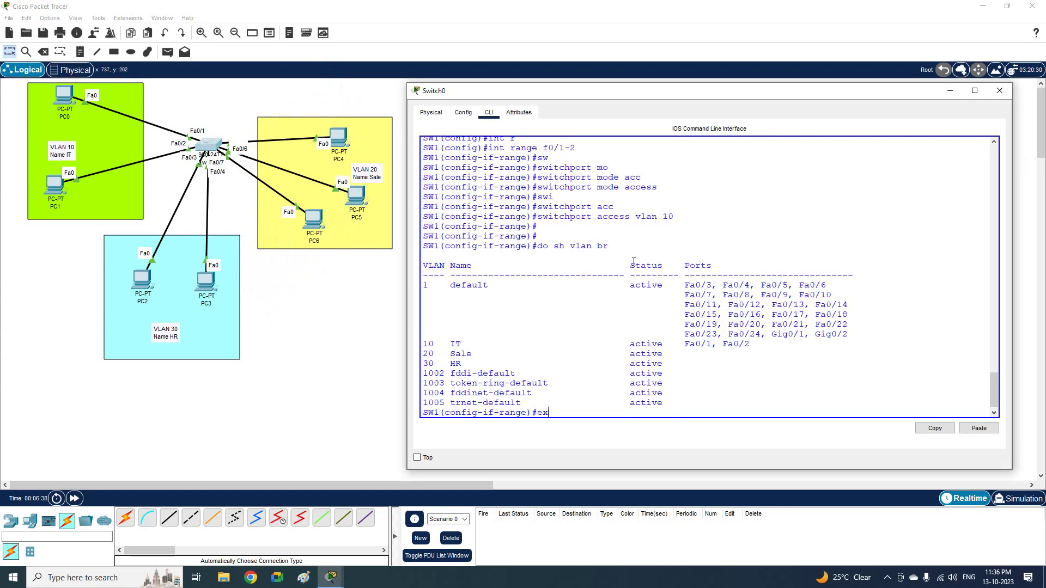
key(Return)
text(int)
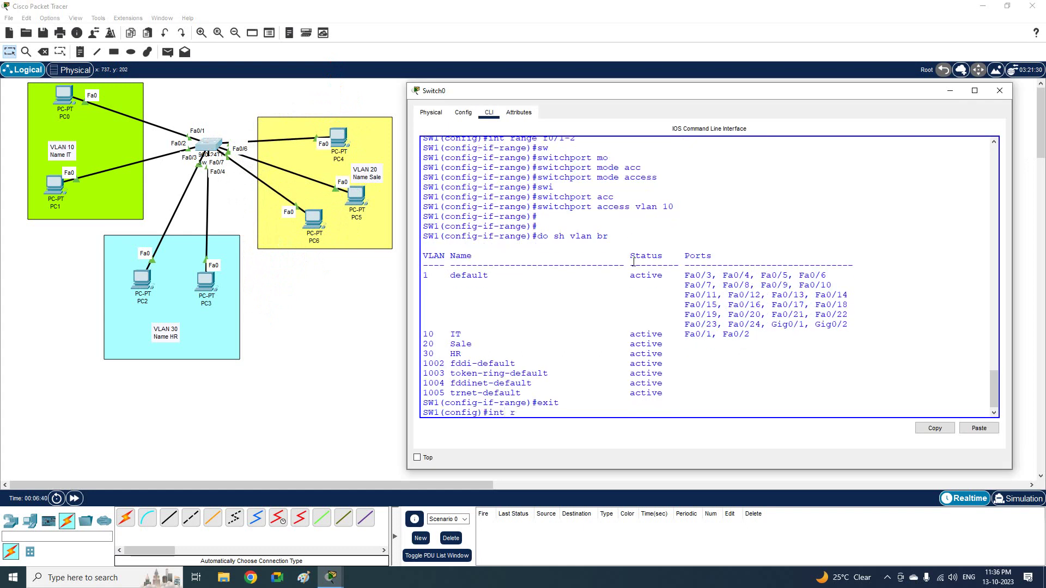
text( r)
key(Tab)
text(f0)
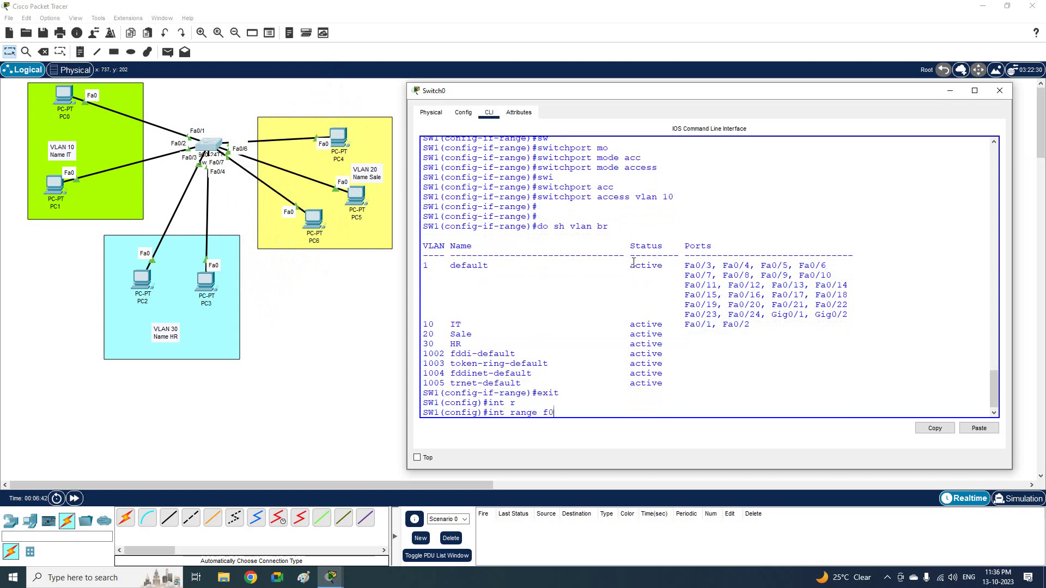
text(/5-7)
key(Return)
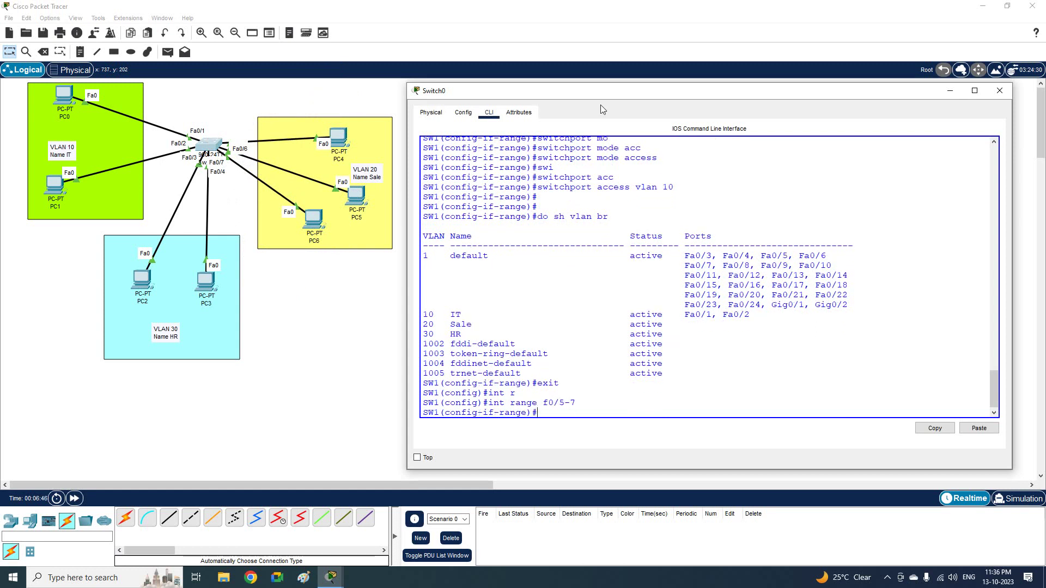
Reposition PC5, PC4 and PC6 inside the yellow VLAN 20 rectangle.
mouse_move(352, 204)
mouse_down()
mouse_move(306, 291)
mouse_move(246, 327)
mouse_move(373, 201)
mouse_up()
mouse_move(339, 139)
mouse_down()
mouse_move(360, 102)
mouse_move(353, 136)
mouse_up()
mouse_move(313, 219)
mouse_down()
mouse_move(290, 265)
mouse_move(321, 211)
mouse_up()
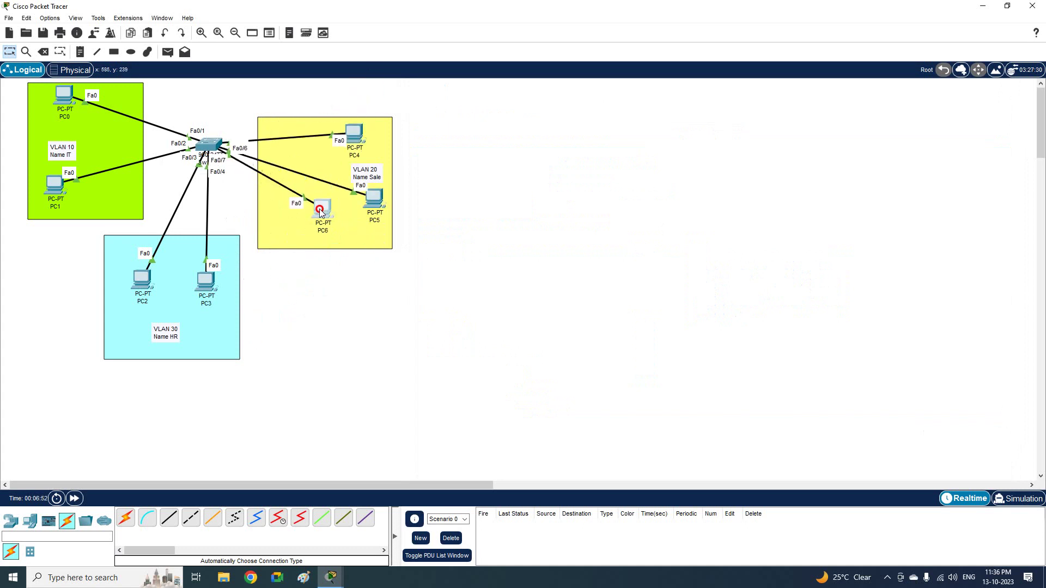
Return to the switch CLI and set the f0/5-7 range to access mode with switchport mode acc.
click(218, 152)
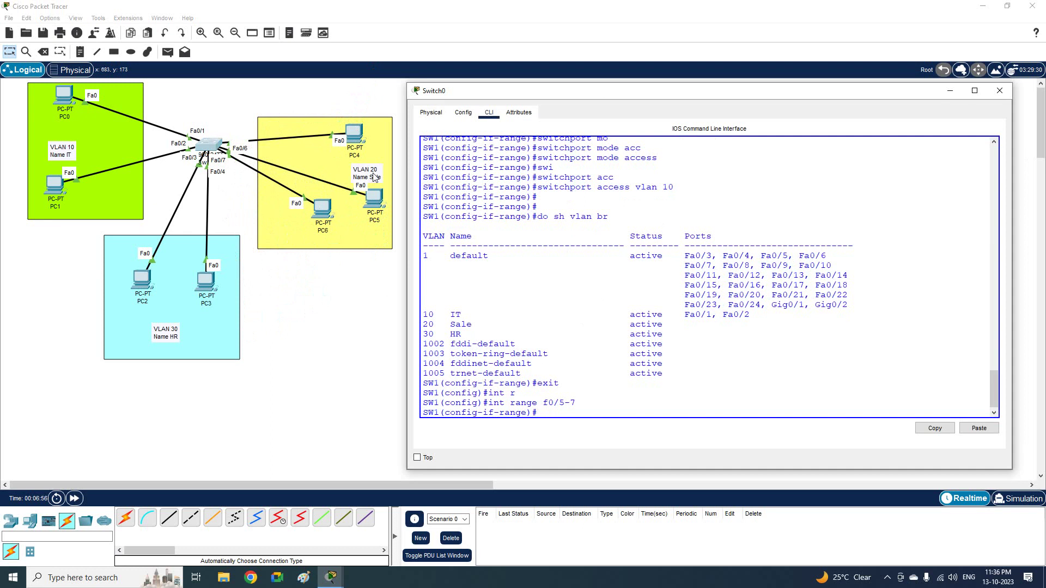
text(sw)
key(Tab)
text(mo)
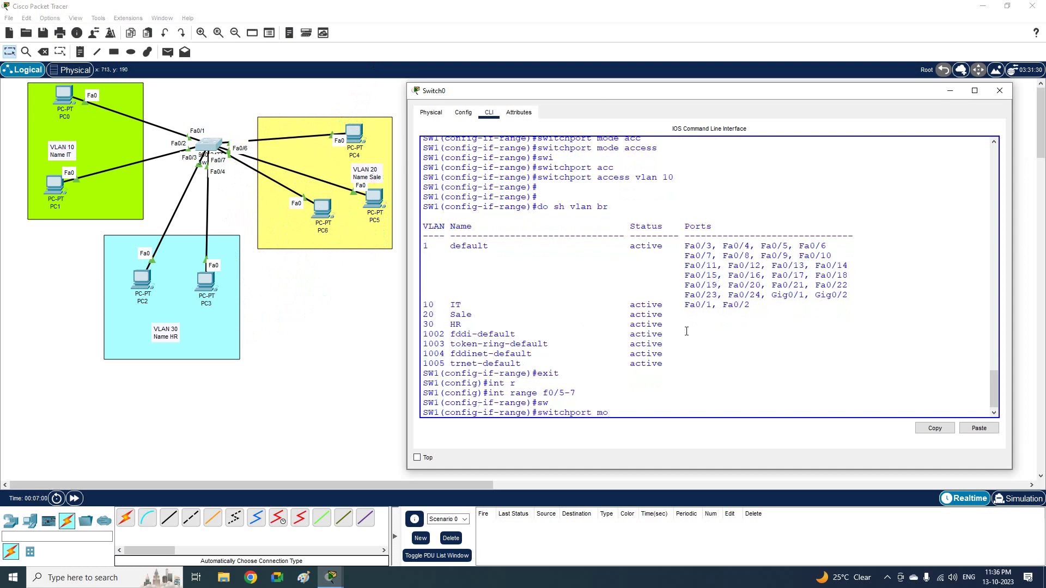
key(Tab)
text(acc)
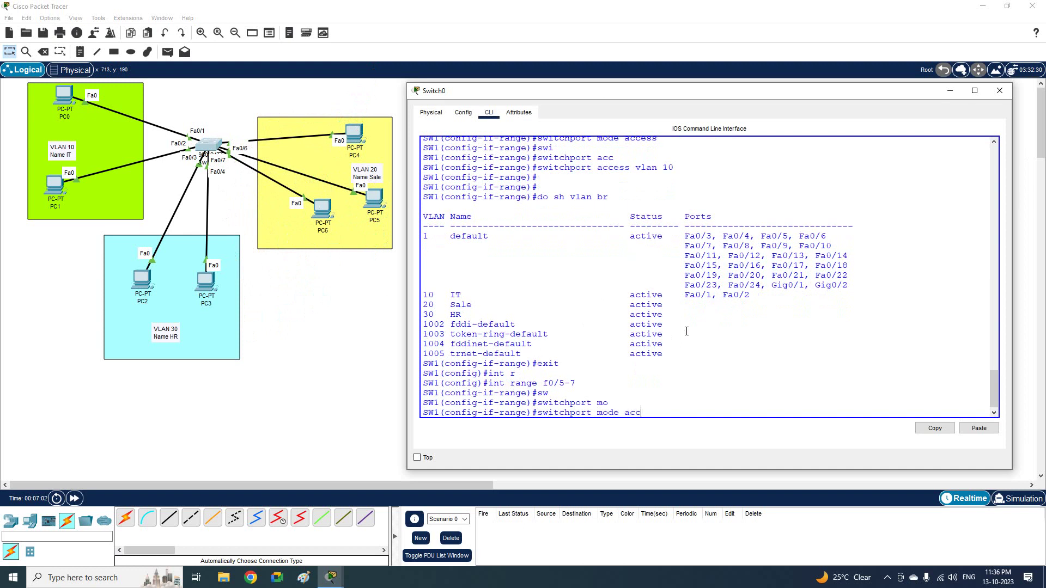
key(Return)
Assign the f0/5-7 range to VLAN 20 with switchport access vlan 20.
text(switchport ac)
key(Tab)
text(acc)
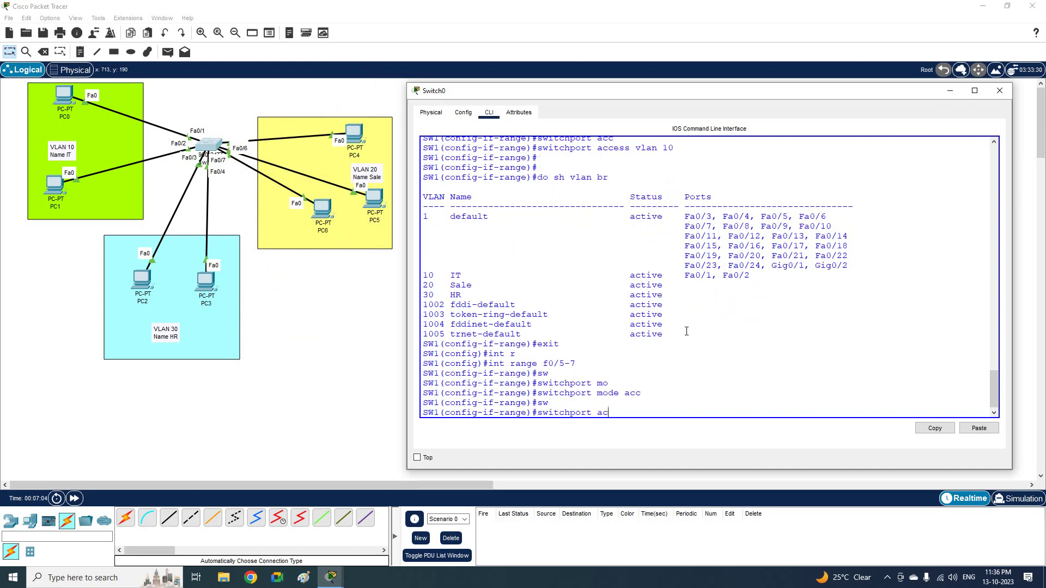
key(Tab)
text(vlan 20)
key(Return)
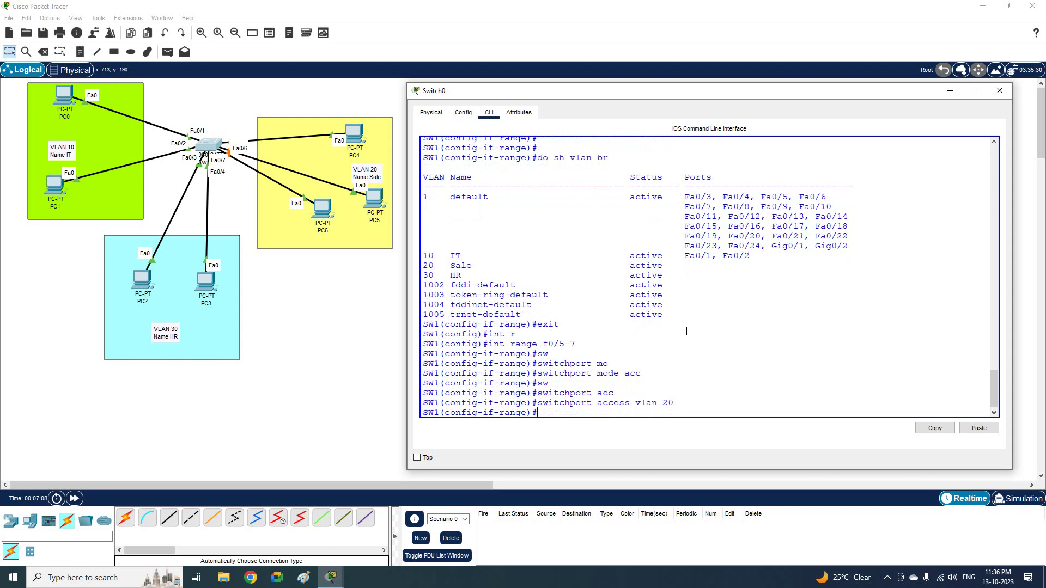
Display the brief VLAN table with do sh vlan br and examine the VLAN 20 row and its assignment command.
text(do sh vlan br)
key(Return)
drag(788, 353, 418, 354)
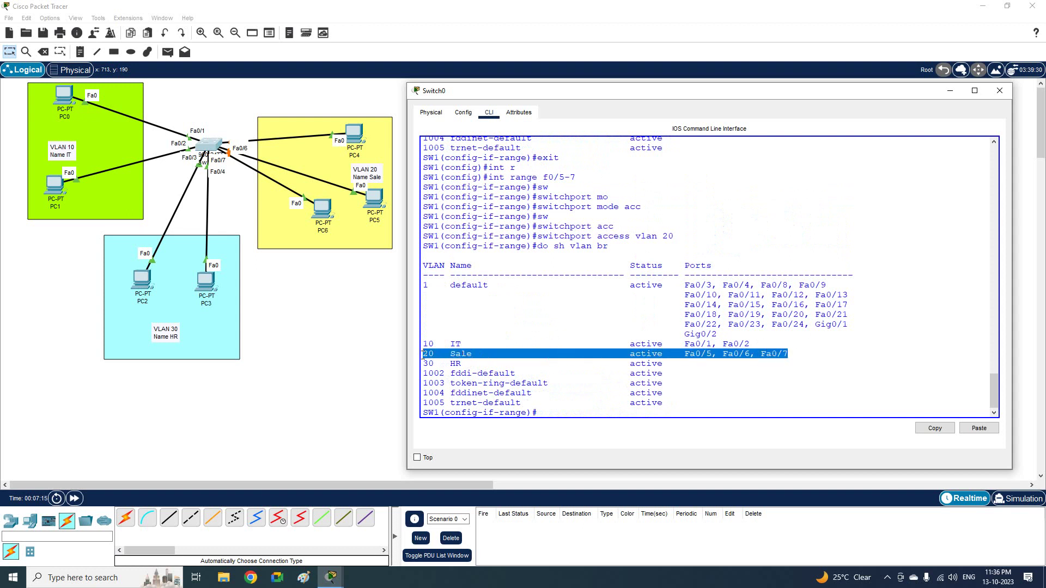
drag(678, 235, 402, 236)
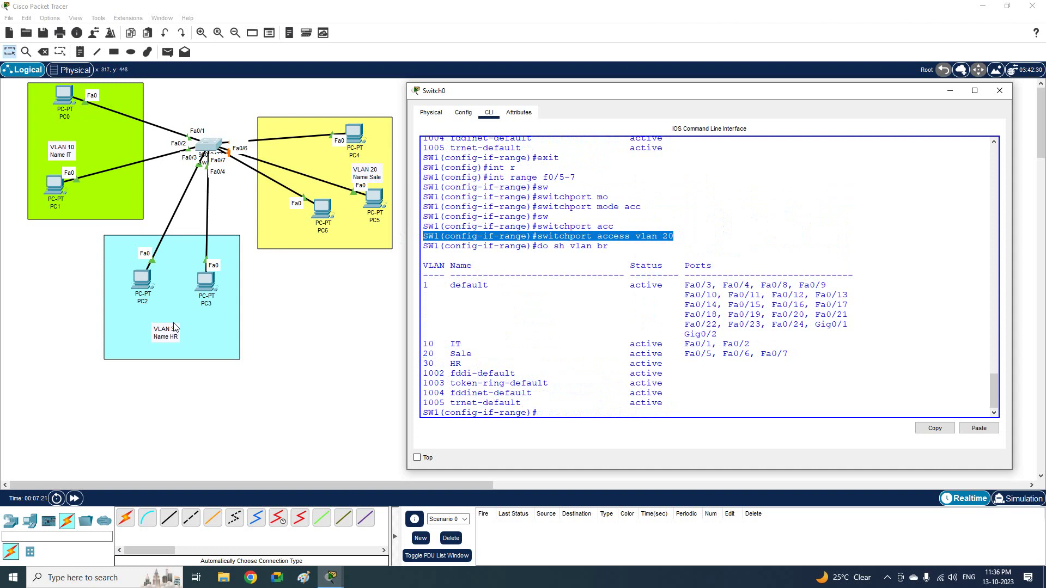
Reposition PC2 and PC3 inside the blue VLAN 30 rectangle.
drag(142, 280, 97, 260)
drag(92, 259, 117, 270)
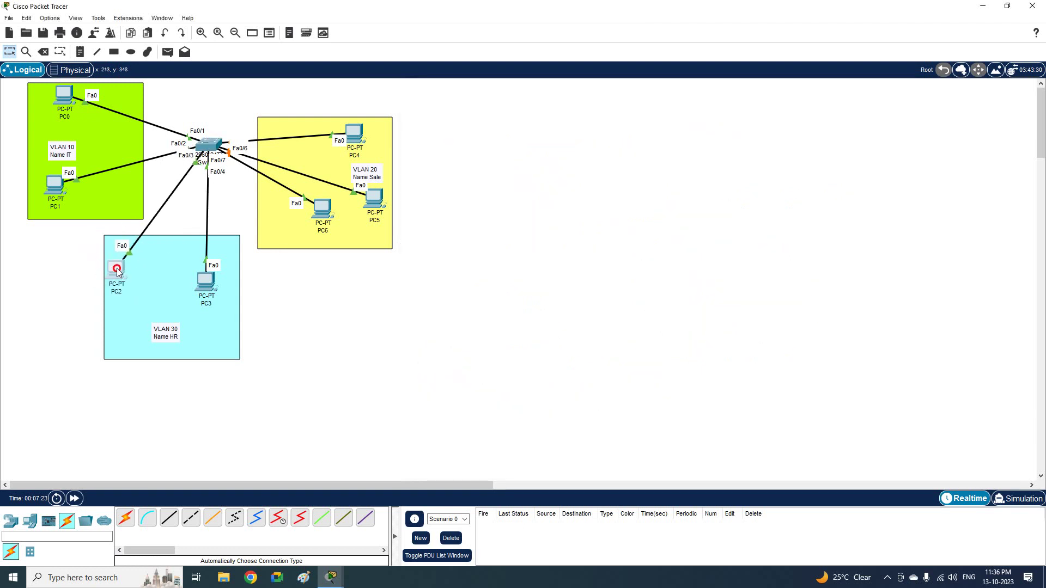
mouse_move(201, 289)
mouse_down()
mouse_move(281, 305)
mouse_move(187, 282)
mouse_move(209, 294)
mouse_up()
Reopen the switch CLI, exit the VLAN 20 port range and select ports f0/3-4 with int range f0/3-4.
click(210, 145)
click(650, 279)
text(exit)
key(Return)
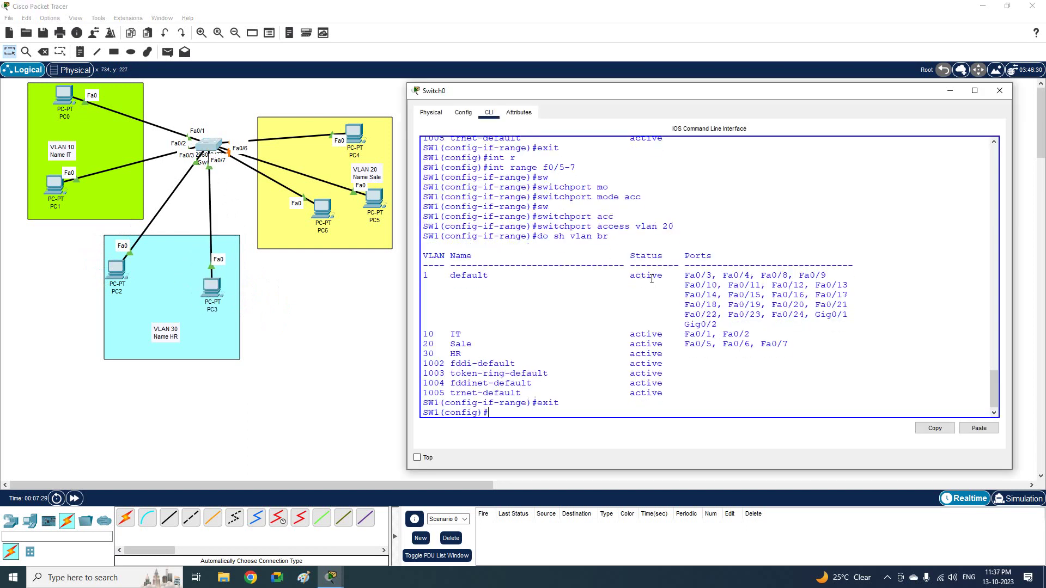
text(int r)
key(Tab)
text(f)
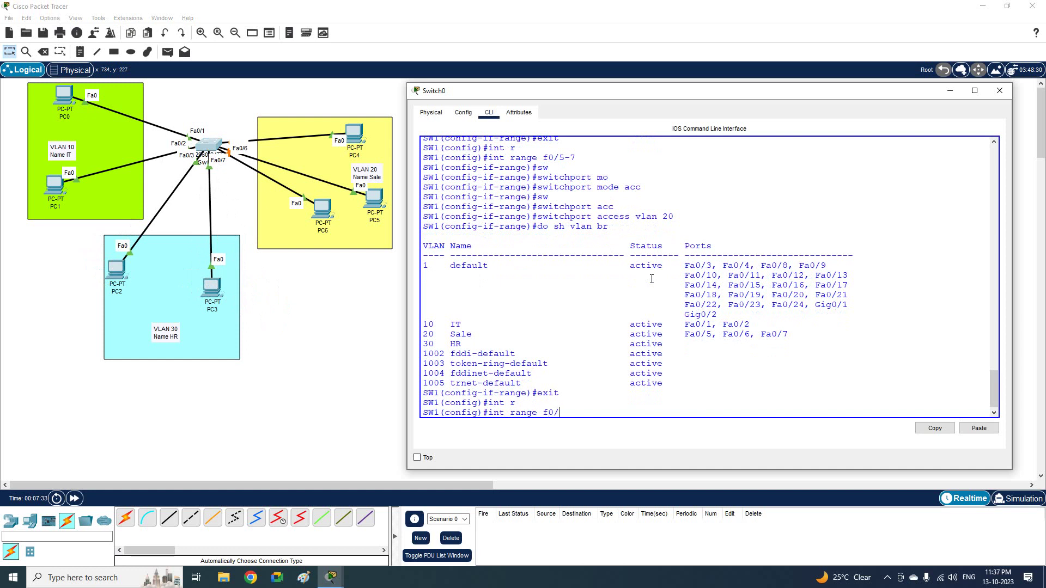
text(0/3-4)
key(Return)
Set the f0/3-4 range to access mode with switchport mode access.
text(sw)
key(Tab)
text(mo)
key(Tab)
text(acc)
key(Tab)
key(Return)
Assign the f0/3-4 range to VLAN 30 with switchport access vlan 30.
text(sw)
key(Tab)
text(a)
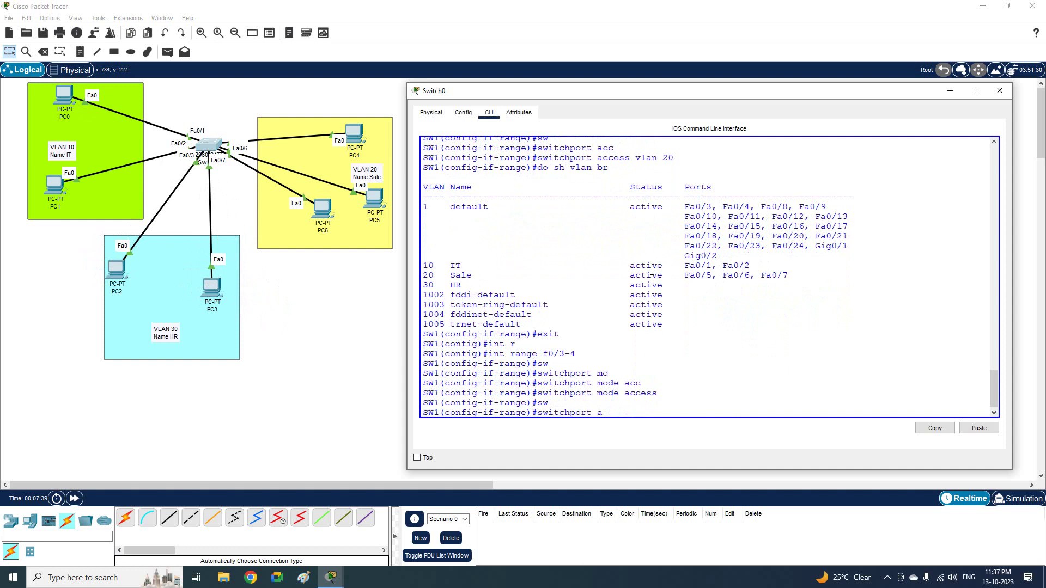
text(cc)
key(Tab)
text(vl)
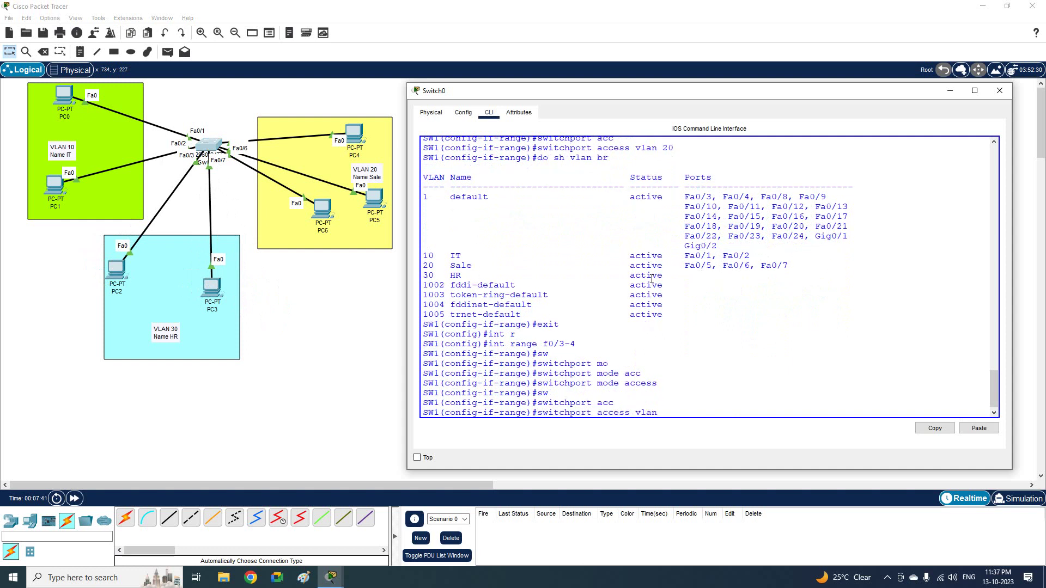
text(an 30)
key(Return)
key(Return)
Exit configuration mode back to the SW1# prompt and save the switch configuration with wr.
text(exit)
key(Return)
key(Return)
text(exit)
key(Return)
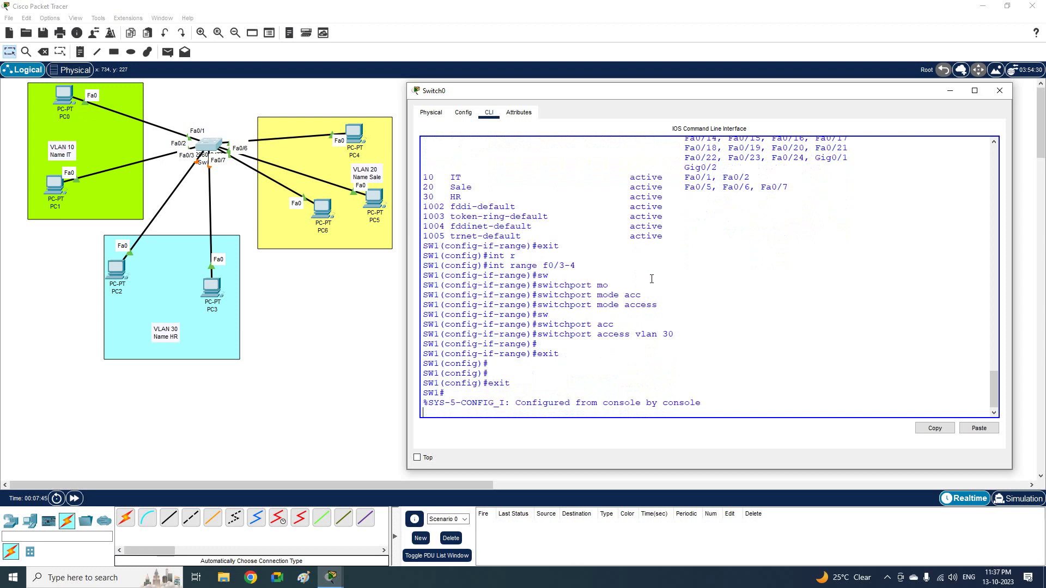
key(Return)
text(wr)
key(Return)
key(Return)
key(Return)
Display the brief VLAN table with sh vlan br and examine the ports assigned to VLAN 30.
text(sh vlan br)
key(Return)
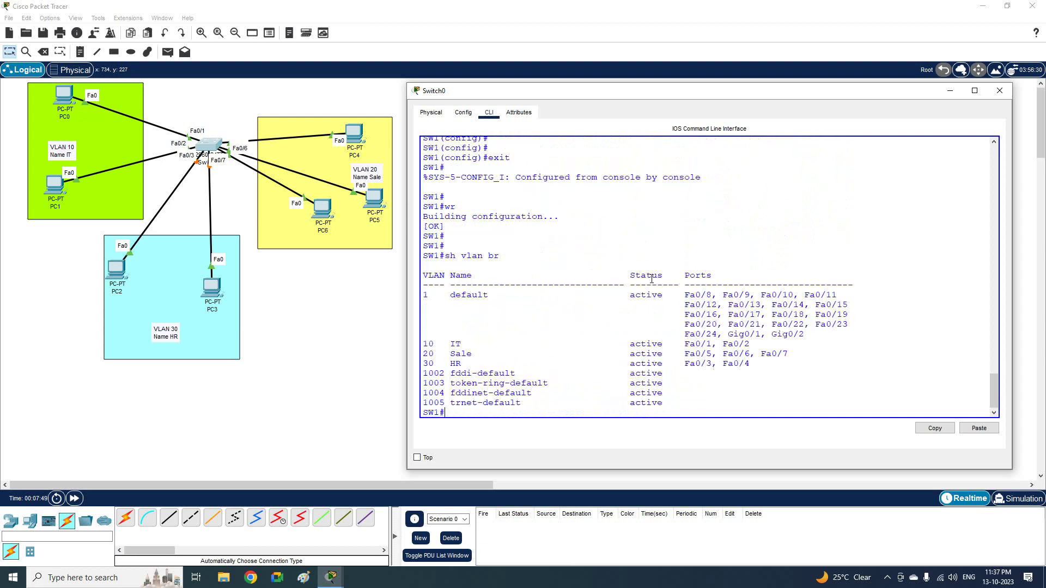
drag(752, 364, 420, 364)
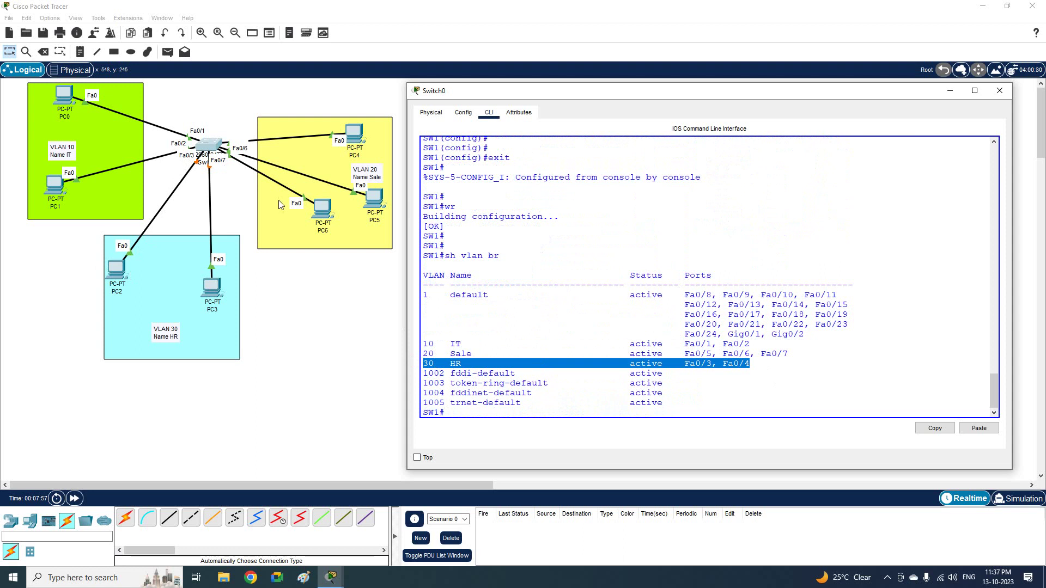
Save the switch configuration once more with wr.
click(783, 414)
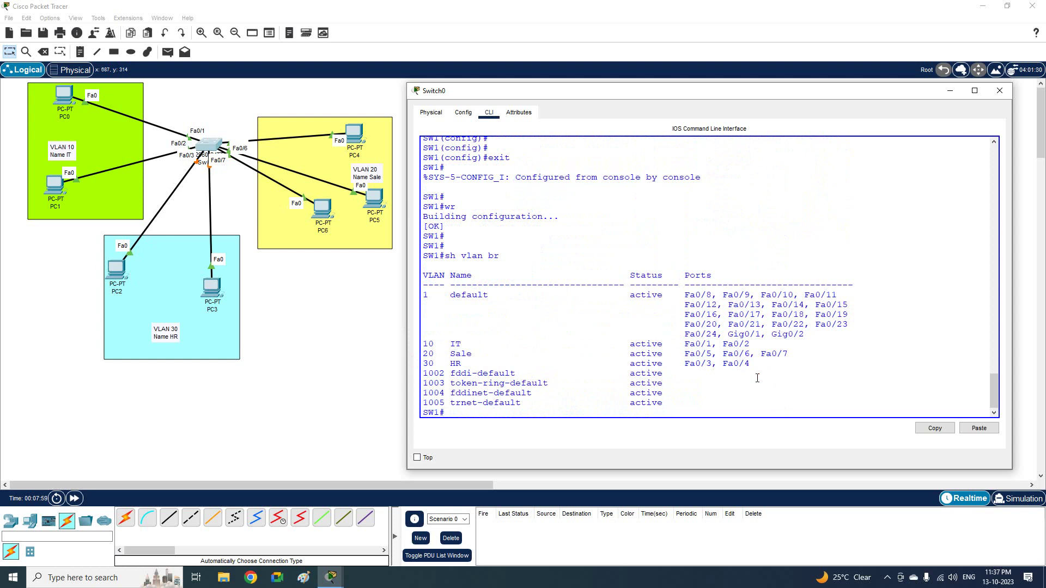
text(wr)
key(Return)
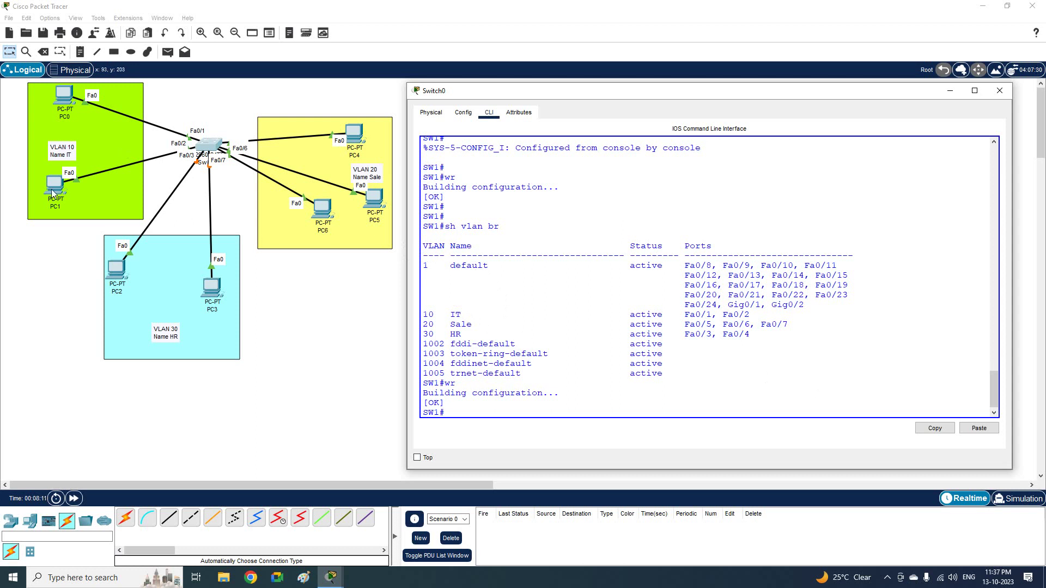
Rename PC0 as 192.168.10.1 and give it the static IPv4 address 192.168.10.1 with subnet mask 255.255.255.0.
click(67, 117)
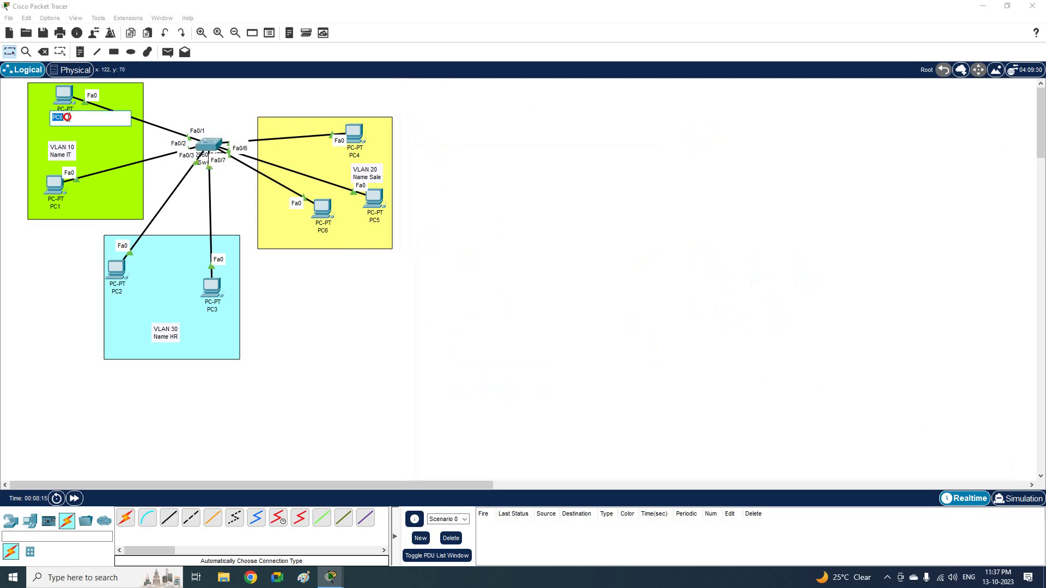
text(192.168.10)
drag(88, 117, 34, 115)
click(64, 95)
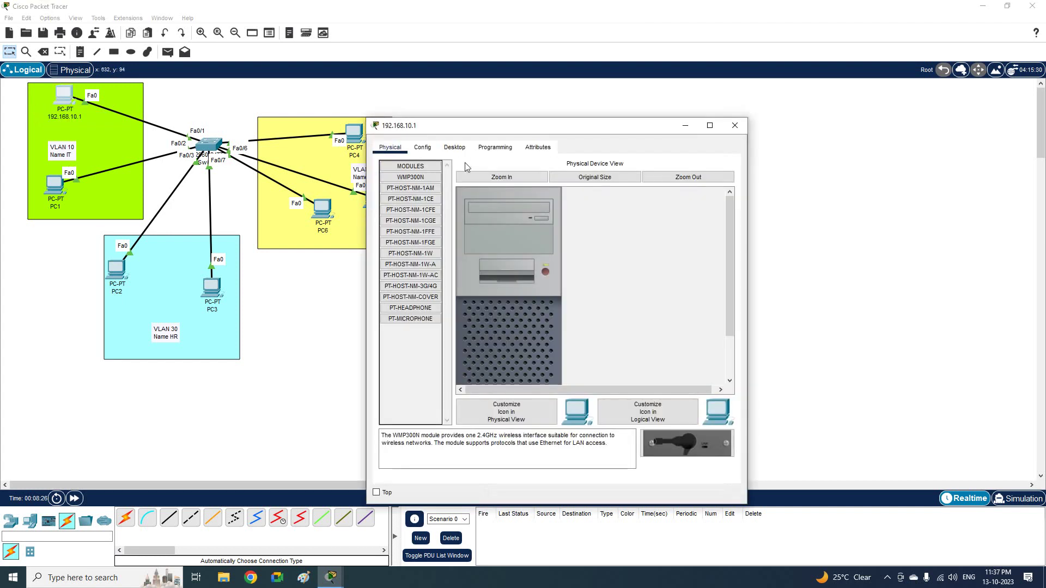
click(454, 147)
click(410, 182)
click(518, 223)
text(192.168.10.1)
click(517, 238)
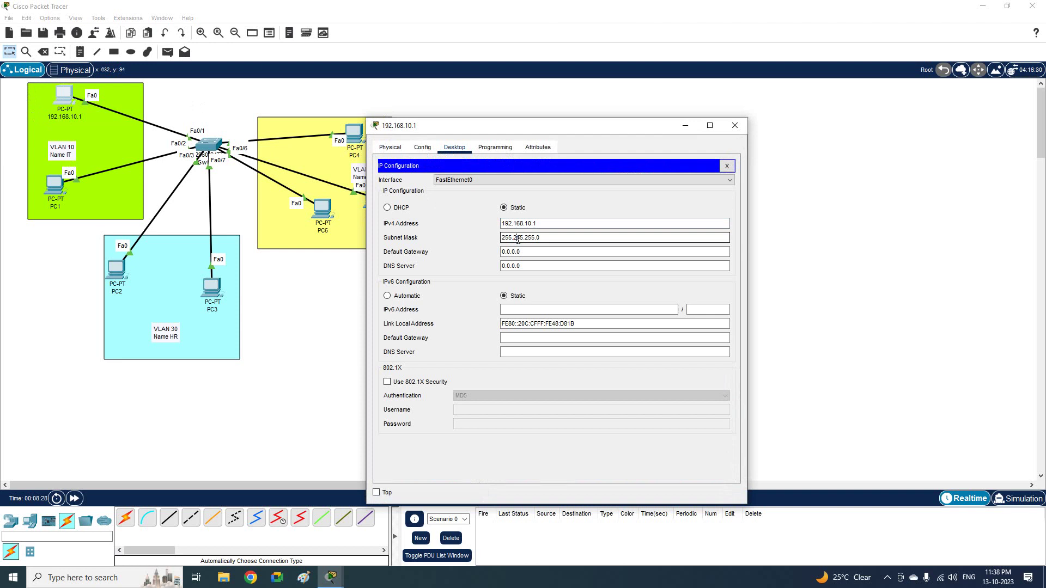
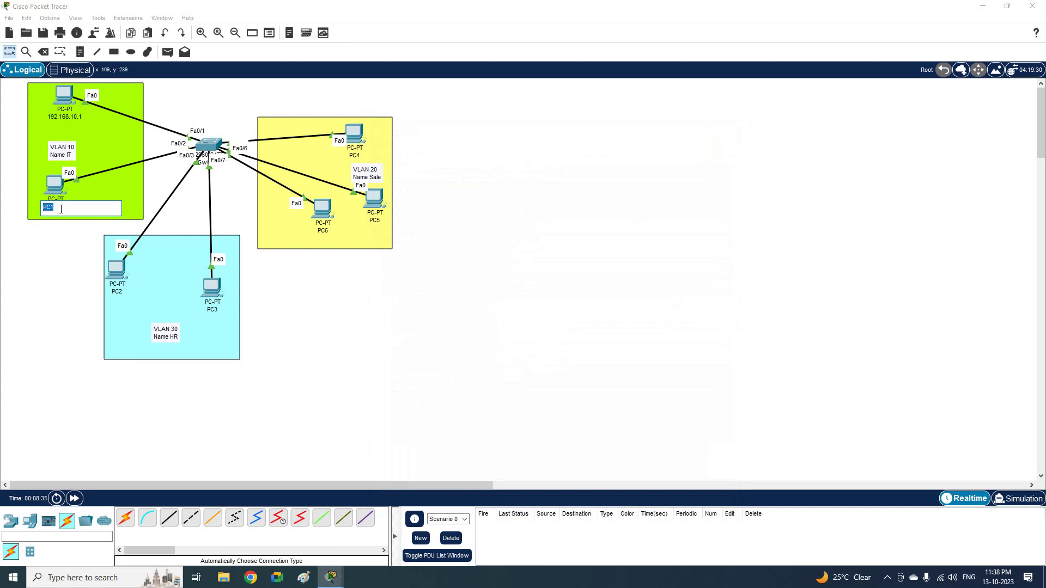
Rename PC1 as 192.168.10.2 and give it the static IPv4 address 192.168.10.2 with the default subnet mask.
text(192.168.10.1)
key(BackSpace)
text(3)
click(64, 185)
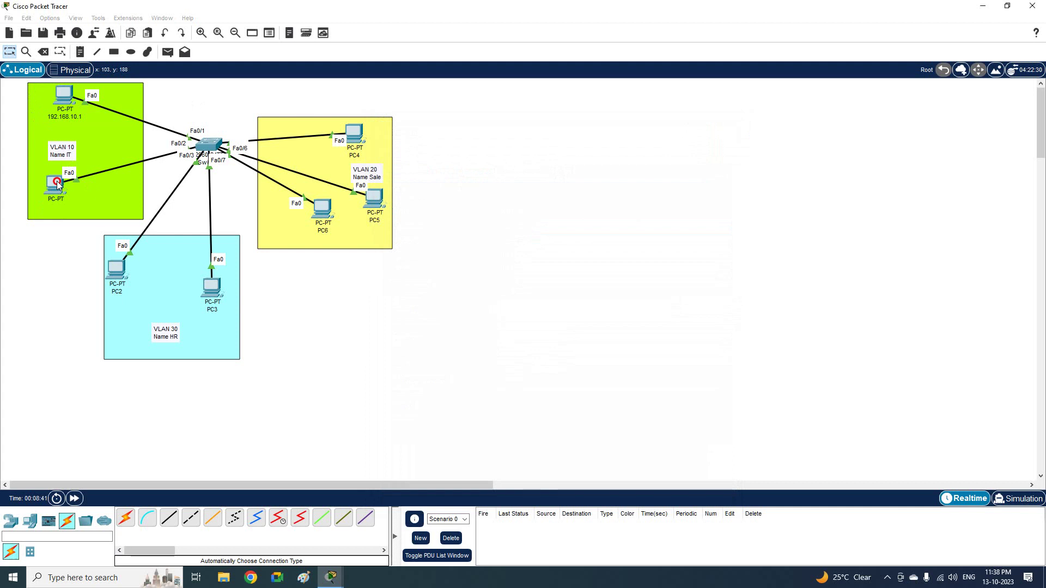
click(454, 147)
click(410, 187)
click(528, 224)
text(192.168.10.2)
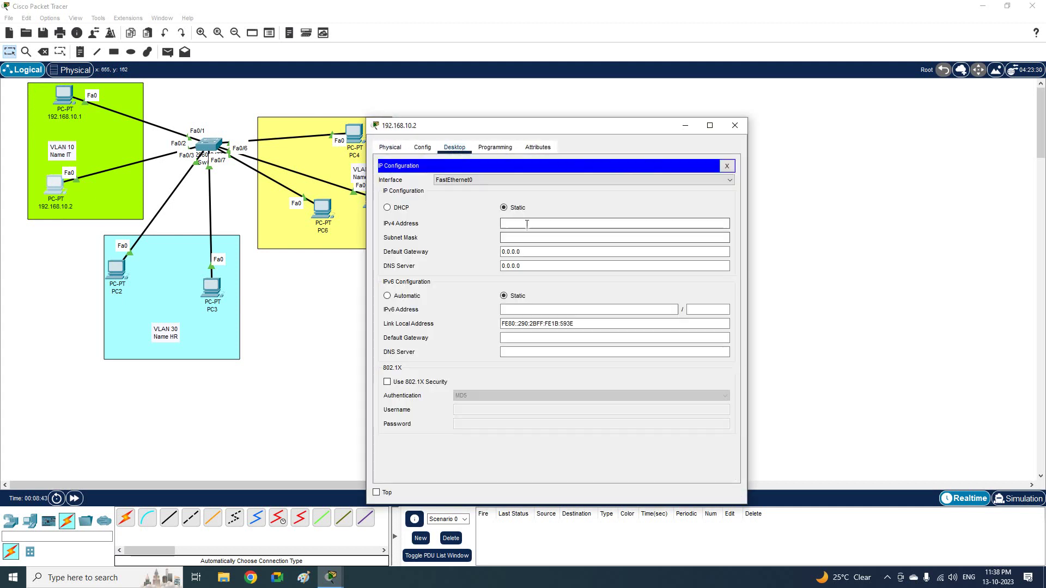
click(528, 235)
click(734, 125)
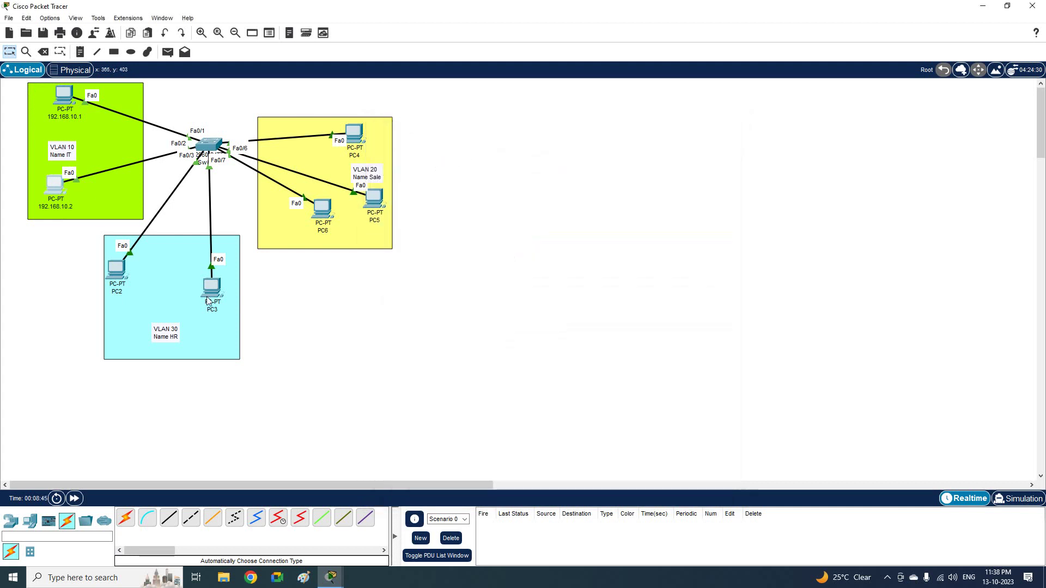
Rename PC4 as 192.168.20.1 and give it the static IPv4 address 192.168.20.1 with subnet mask 255.255.255.0.
click(354, 155)
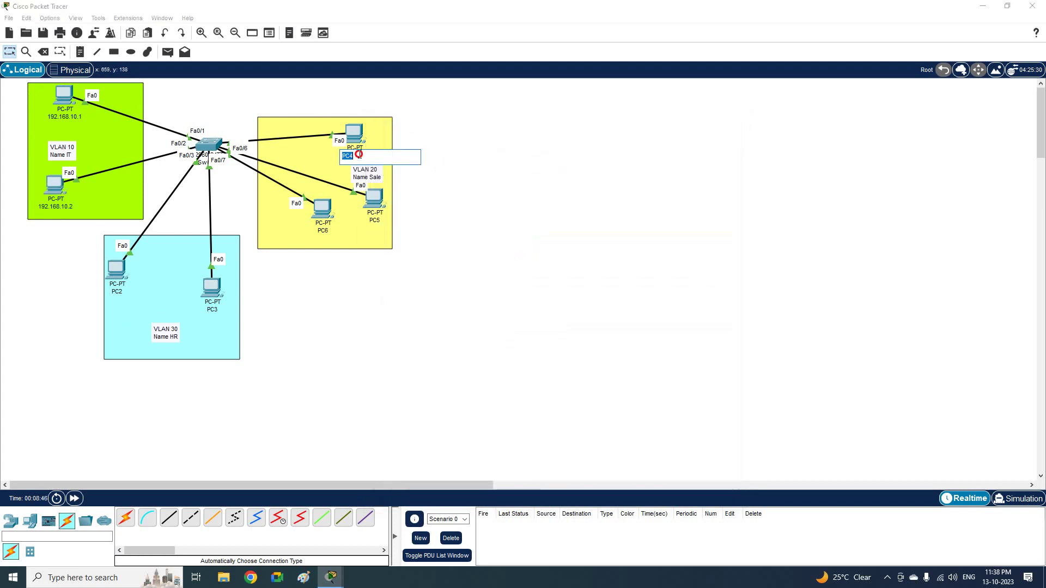
text(192.168.20.1)
click(376, 136)
click(454, 148)
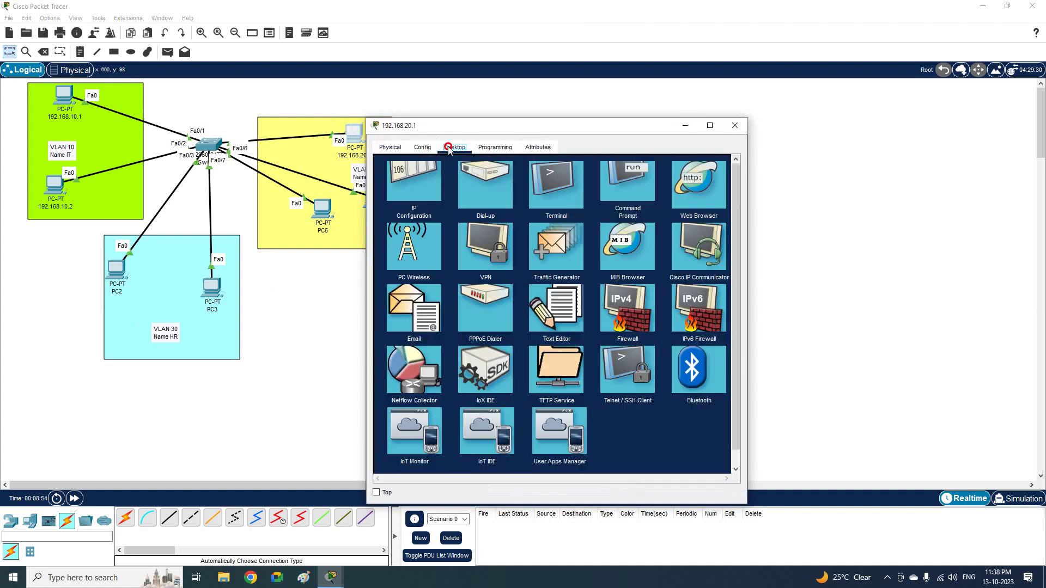
click(423, 196)
click(528, 224)
text(192.168.20.1)
click(527, 236)
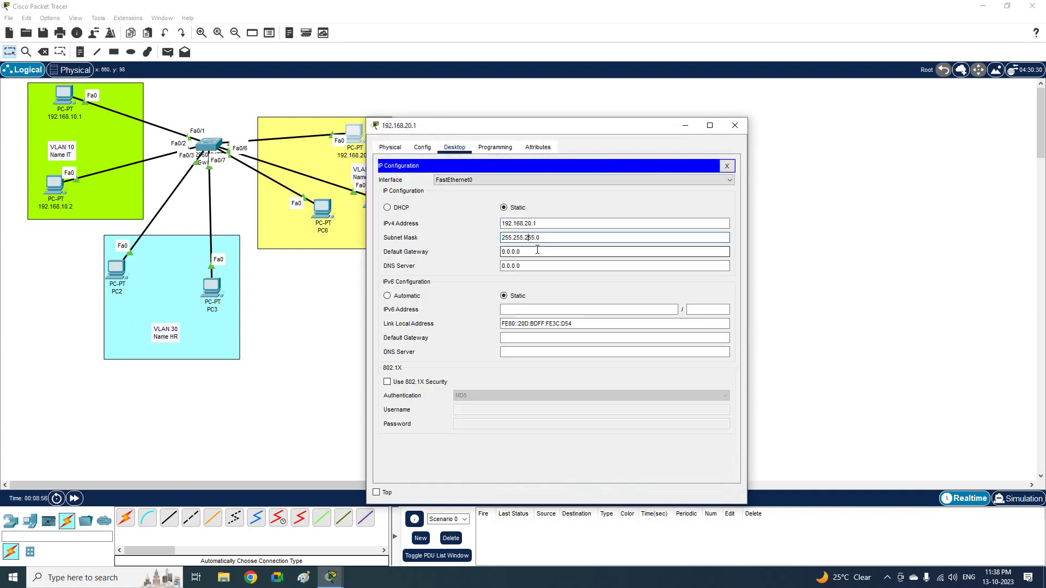
click(735, 126)
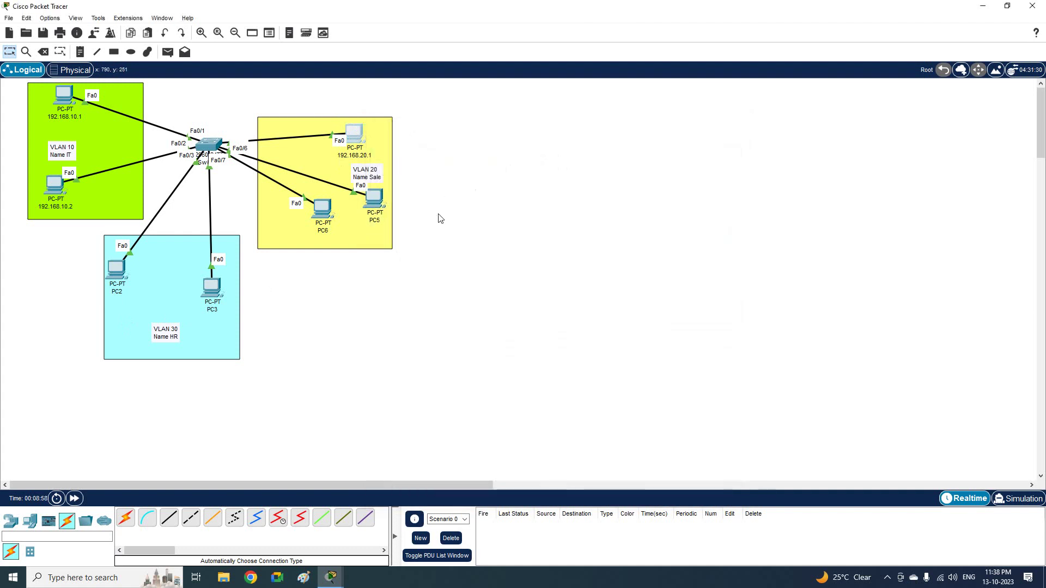
Rename PC5 as 192.168.20.2 and give it the static IPv4 address 192.168.20.2 with subnet mask 255.255.255.0.
click(375, 220)
text(192.168.20.1)
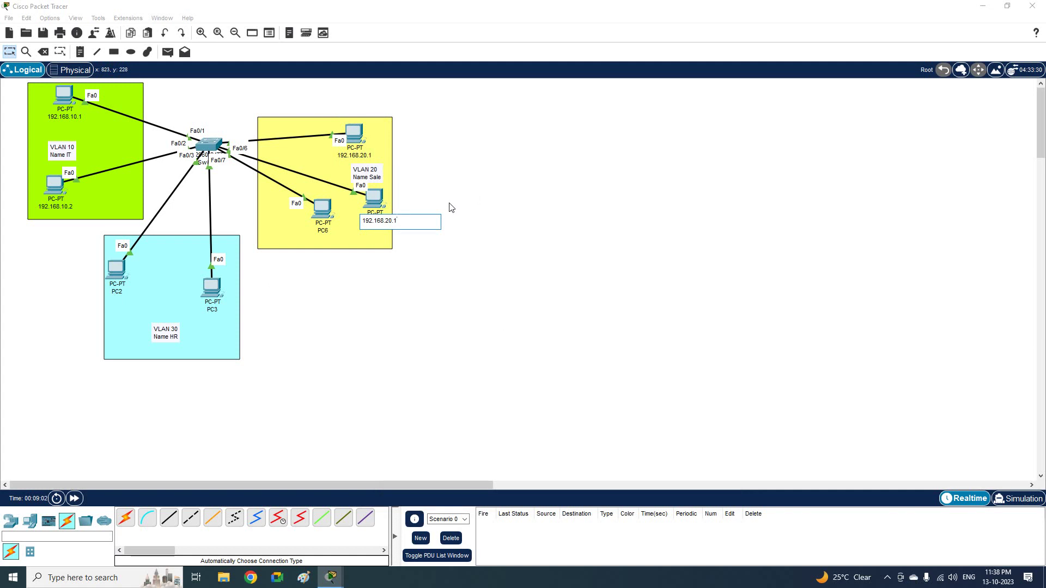
key(BackSpace)
text(3)
key(BackSpace)
text(2)
click(374, 199)
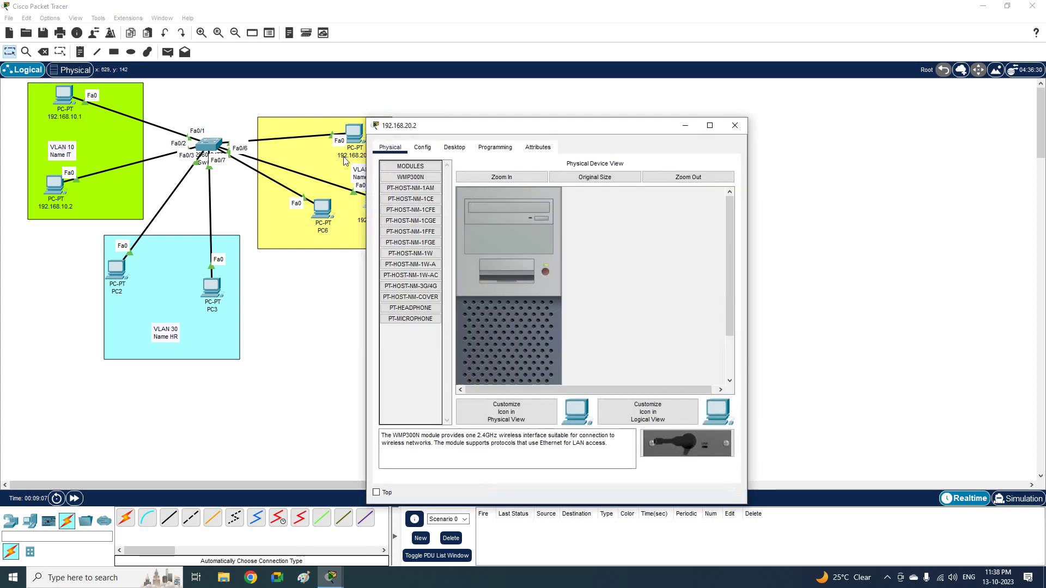
click(454, 147)
click(414, 191)
click(523, 224)
text(192.168.20.2)
click(524, 235)
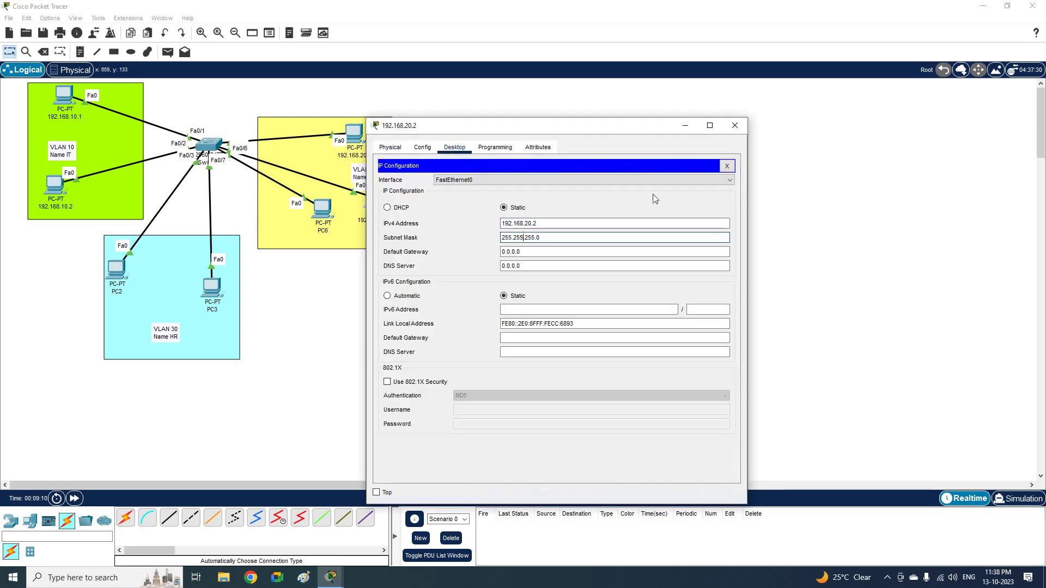
click(734, 126)
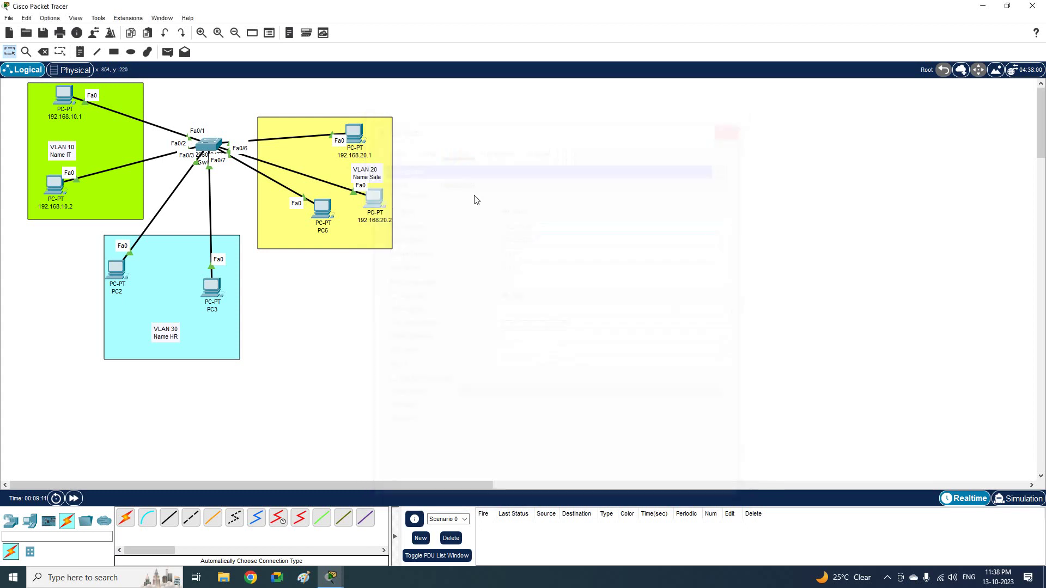
Rename PC6 as 192.168.20.3 and give it the static IPv4 address 192.168.20.3 with subnet mask 255.255.255.0.
click(328, 233)
text(192.168.20.)
text(3)
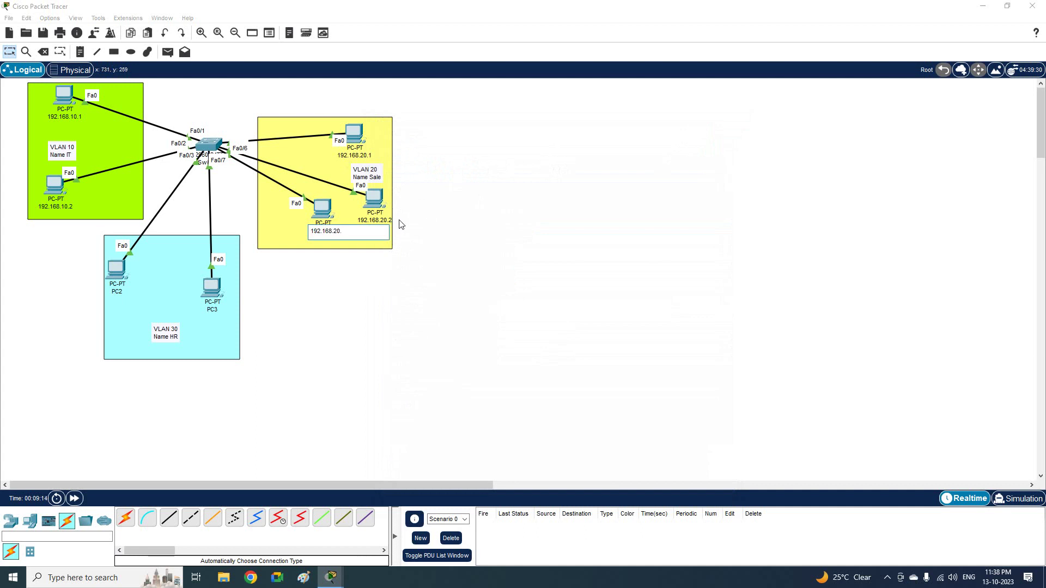
key(ctrl+a)
key(ctrl+c)
click(322, 209)
click(446, 149)
click(413, 191)
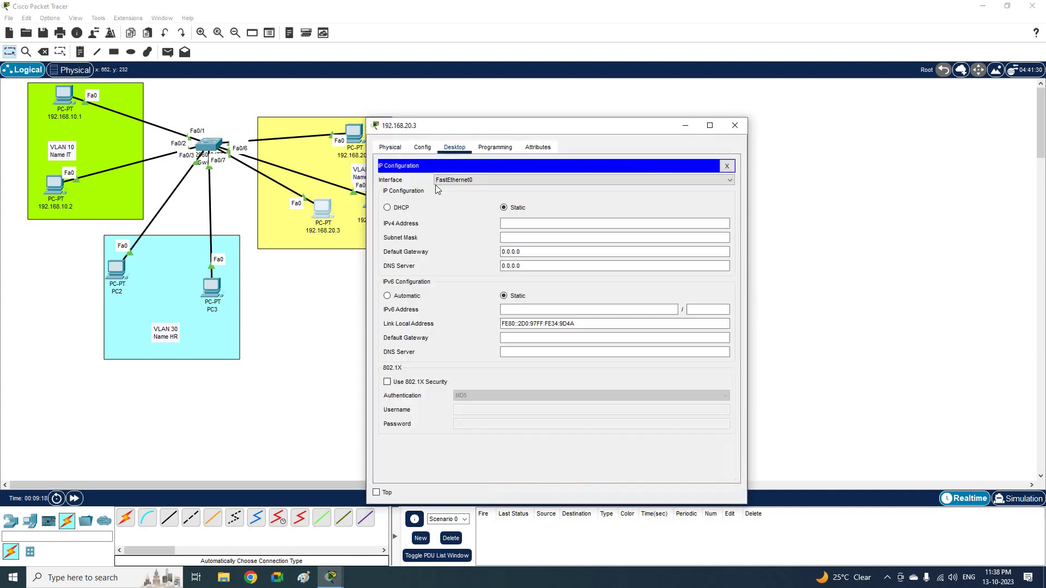
click(539, 223)
key(ctrl+v)
click(524, 238)
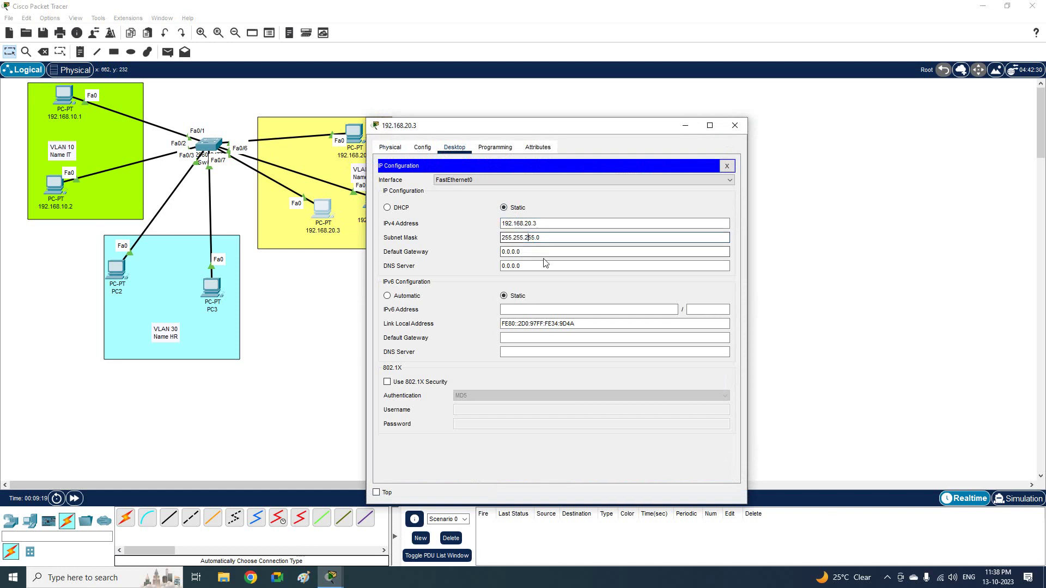
click(734, 126)
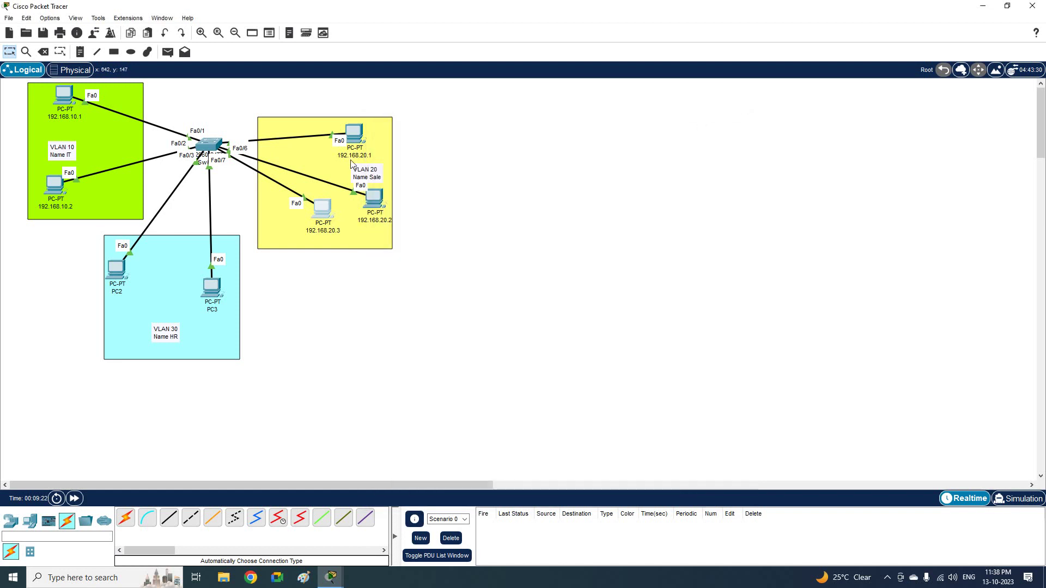
Rearrange the three VLAN 20 PCs in the yellow area, with 192.168.20.2 uppermost, 192.168.20.1 in the middle and 192.168.20.3 lowest.
drag(353, 137, 324, 115)
drag(364, 206, 368, 143)
drag(330, 211, 324, 222)
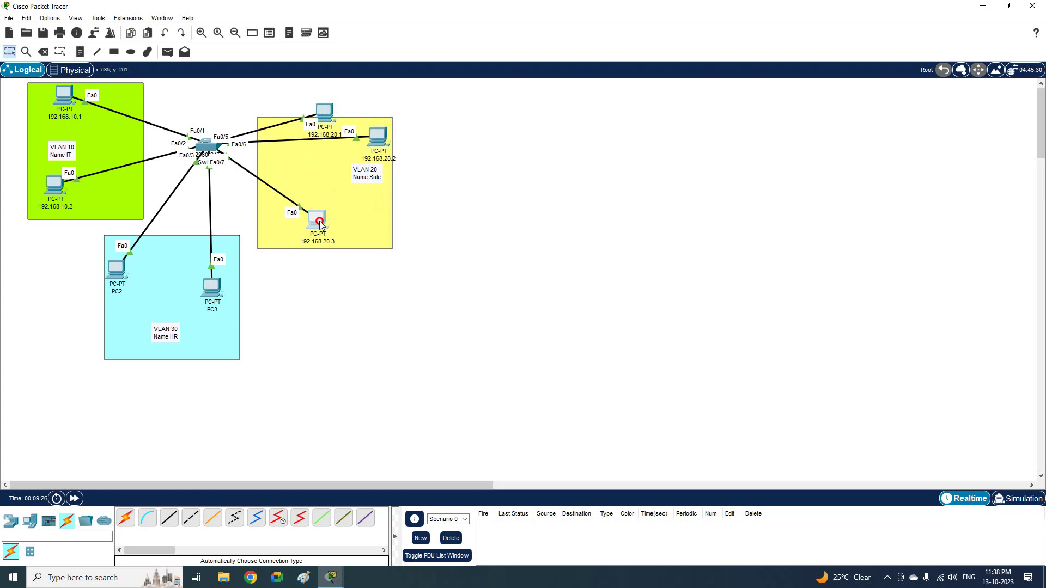
drag(325, 114, 322, 173)
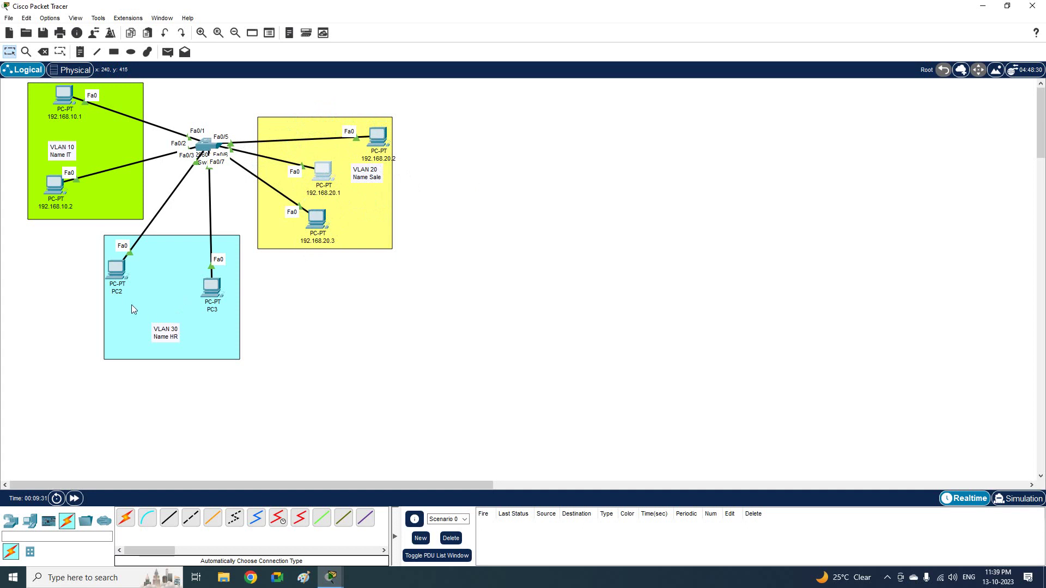
Rename PC2 as 192.168.30.1 and give it the static IPv4 address 192.168.30.1 with subnet mask 255.255.255.0.
click(117, 291)
text(19)
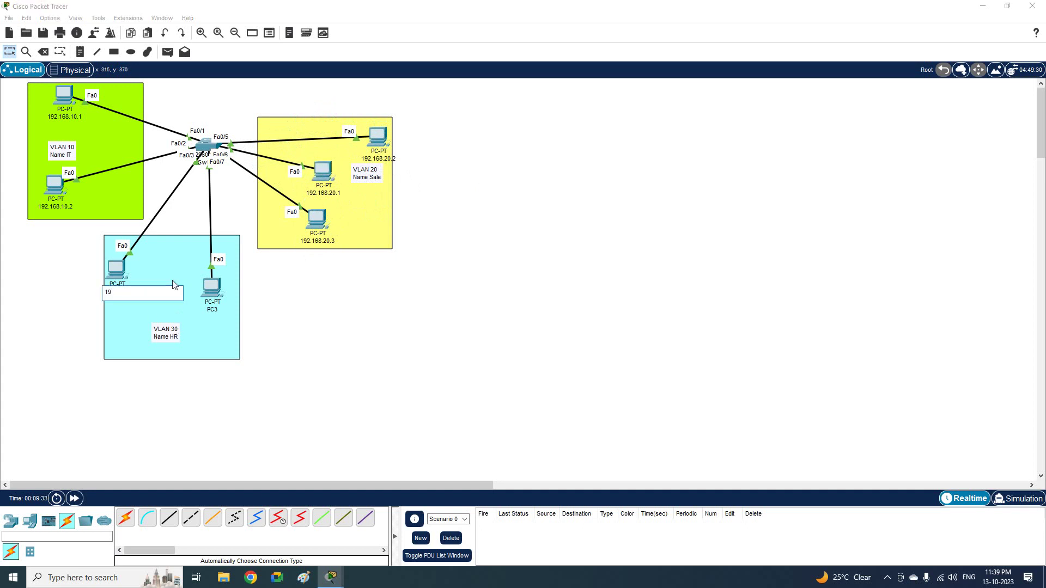
text(2.168.30.1)
click(116, 268)
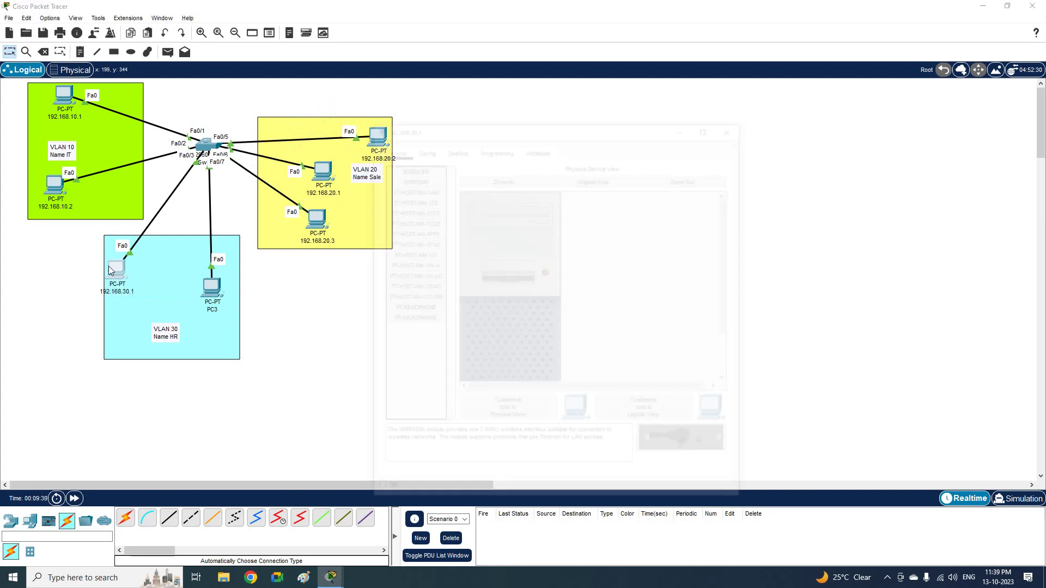
click(455, 147)
click(421, 182)
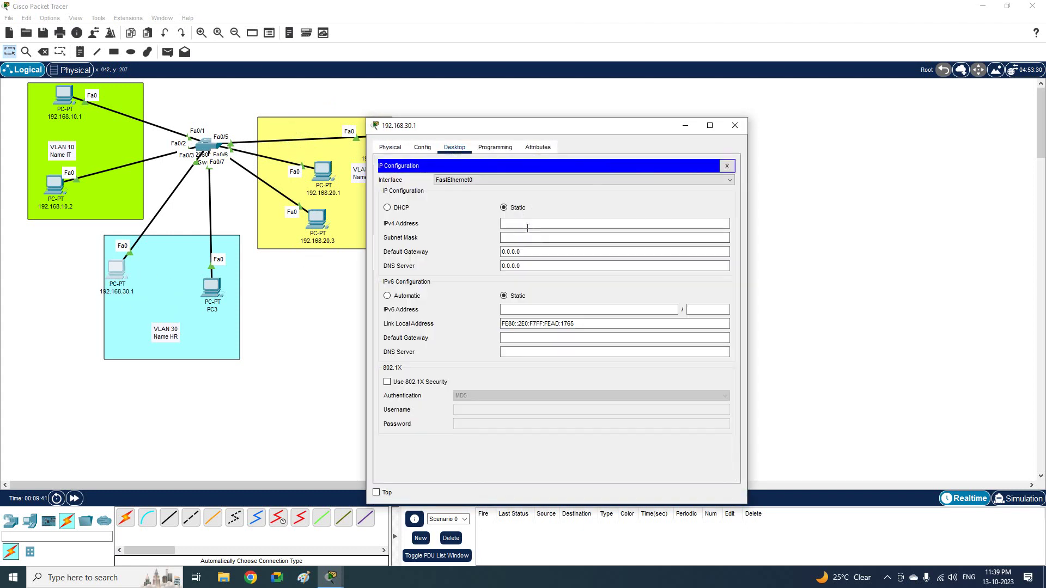
click(531, 225)
text(192.168.30.1)
click(531, 238)
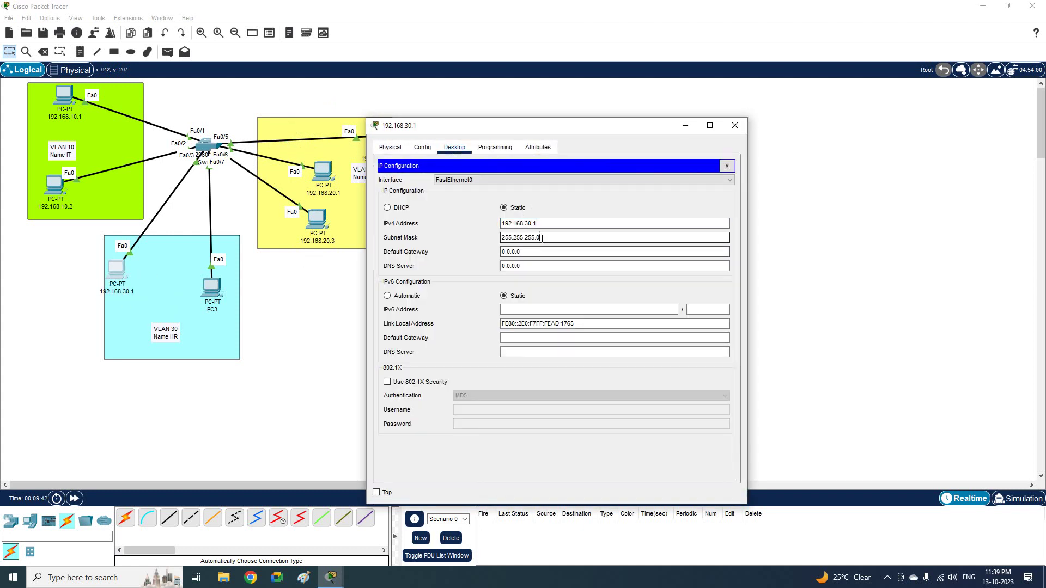
click(734, 126)
Rename PC3 as 192.168.30.2 and give it the static IPv4 address 192.168.30.2 with subnet mask 255.255.255.0.
click(212, 309)
text(192.168.30.1)
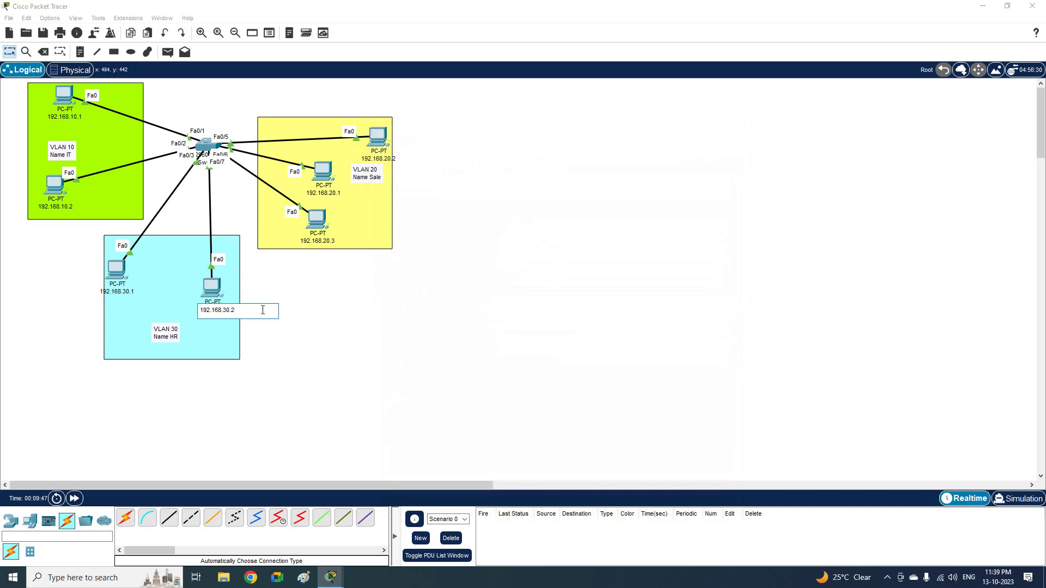
key(BackSpace)
text(2)
double_click(262, 310)
key(ctrl+c)
click(213, 287)
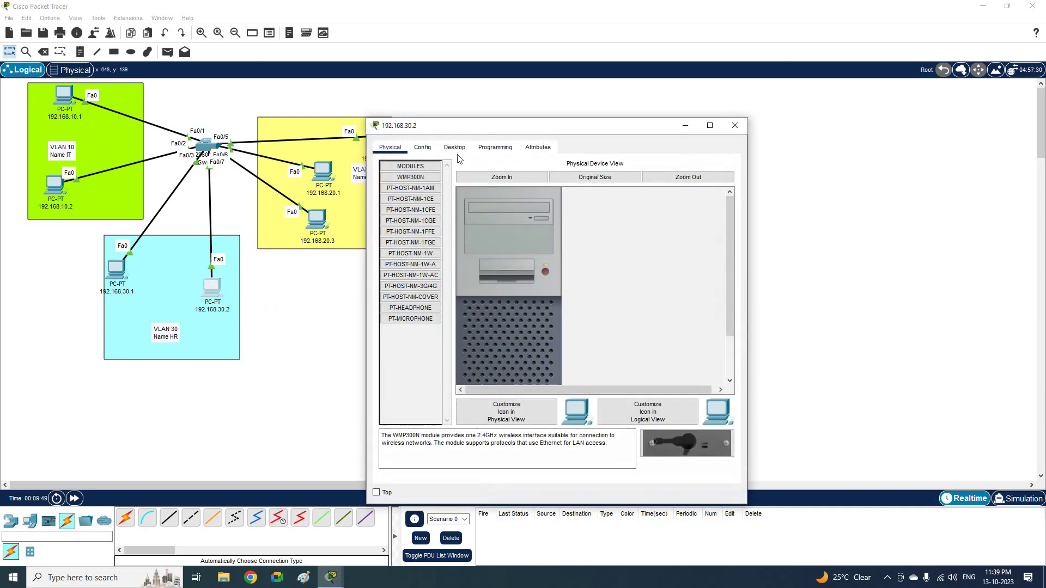
click(454, 147)
click(434, 166)
click(523, 223)
key(ctrl+v)
click(605, 237)
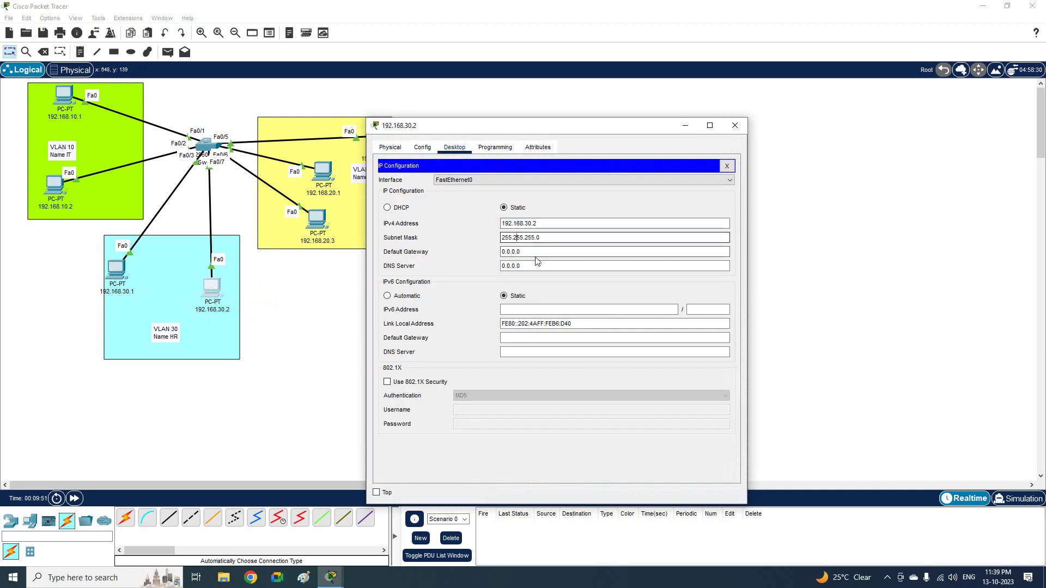
click(735, 125)
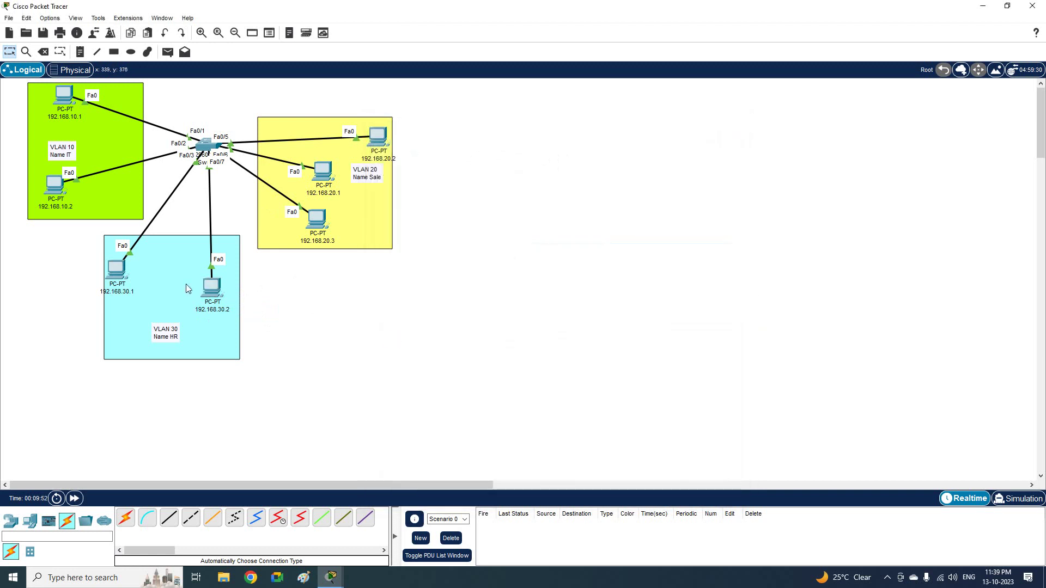
Review the VLAN names and their port assignments in the switch's command-line output.
click(70, 99)
mouse_move(70, 99)
click(204, 153)
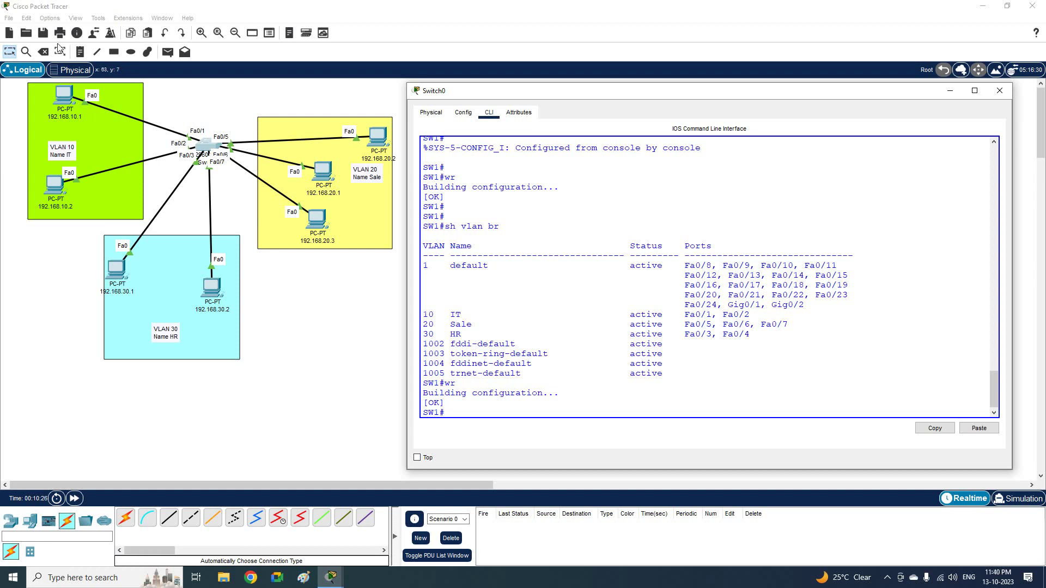
Ping 192.168.20.1 from the command prompt of PC 192.168.10.1 to test connectivity between VLAN 10 and VLAN 20.
click(64, 96)
click(620, 196)
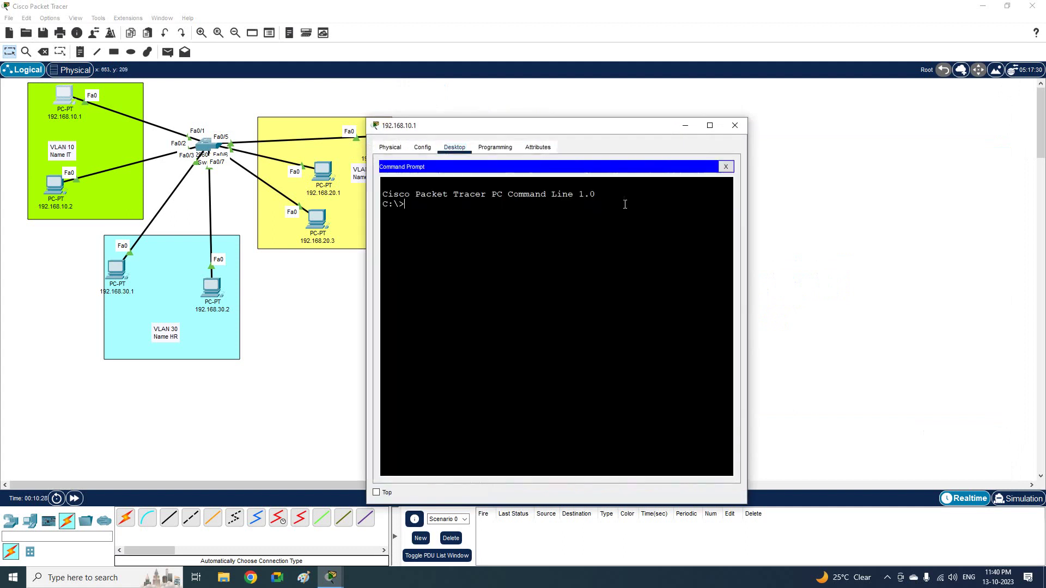
drag(881, 265, 879, 265)
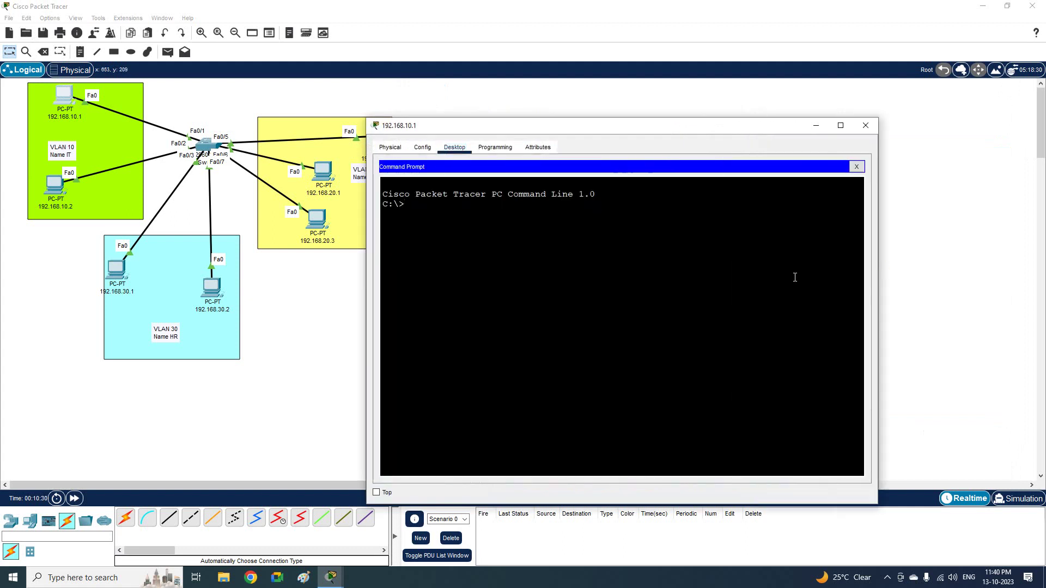
text(ping 192.168.20.1)
key(Return)
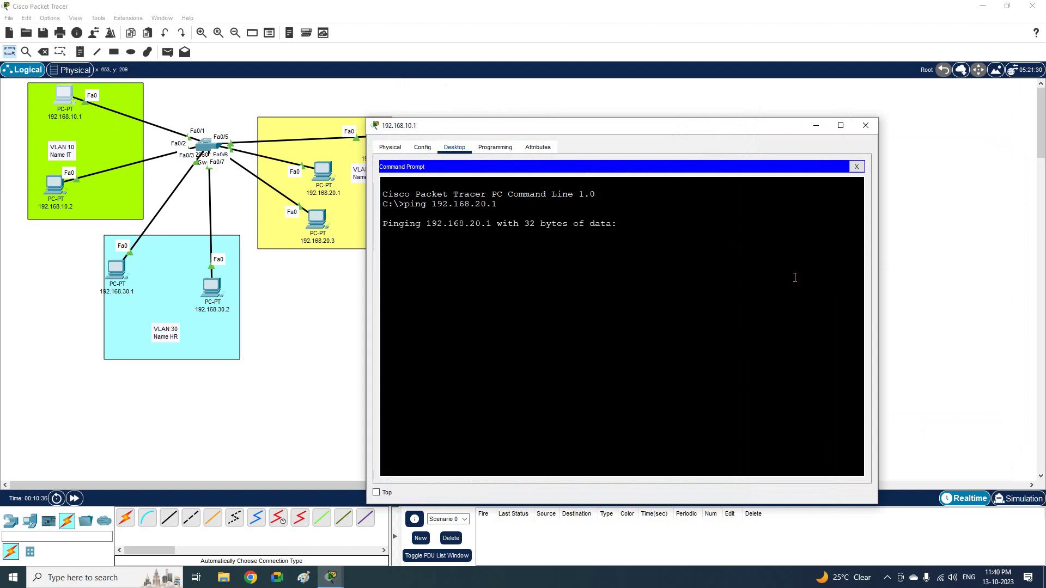